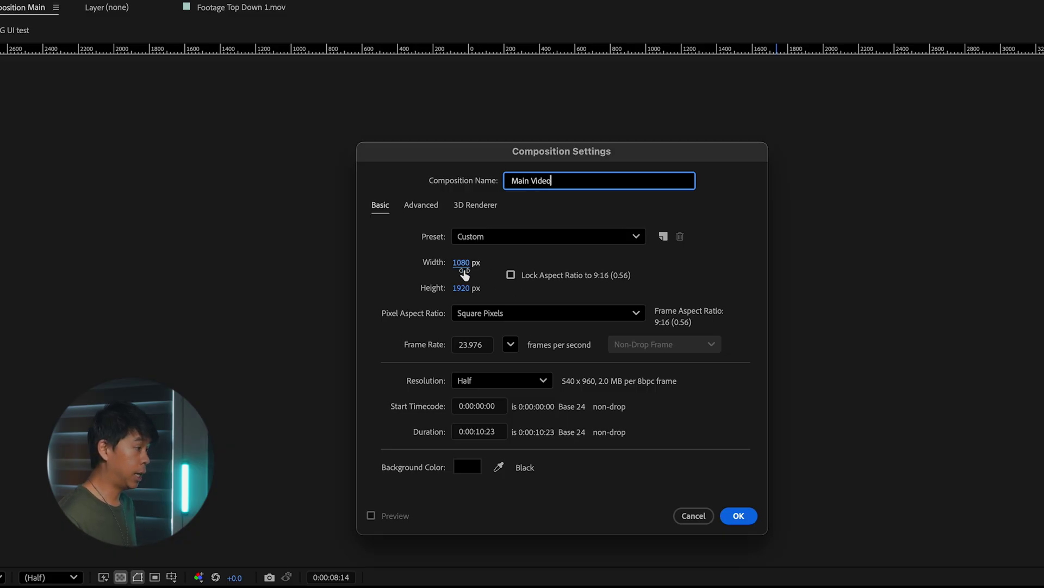
Confirm the Main Video composition at 1080×1920 and 23.976 fps
{"action": "key", "text": "Return"}
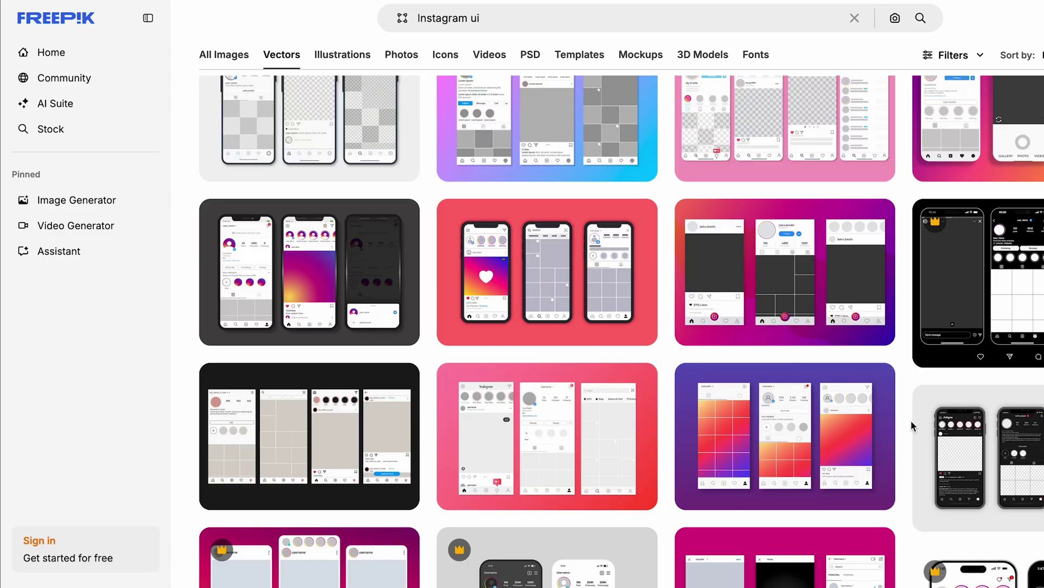
{"action": "scroll", "coordinate": [911, 420], "scroll_direction": "down", "scroll_amount": 10}
{"action": "scroll", "coordinate": [911, 419], "scroll_direction": "down", "scroll_amount": 10}
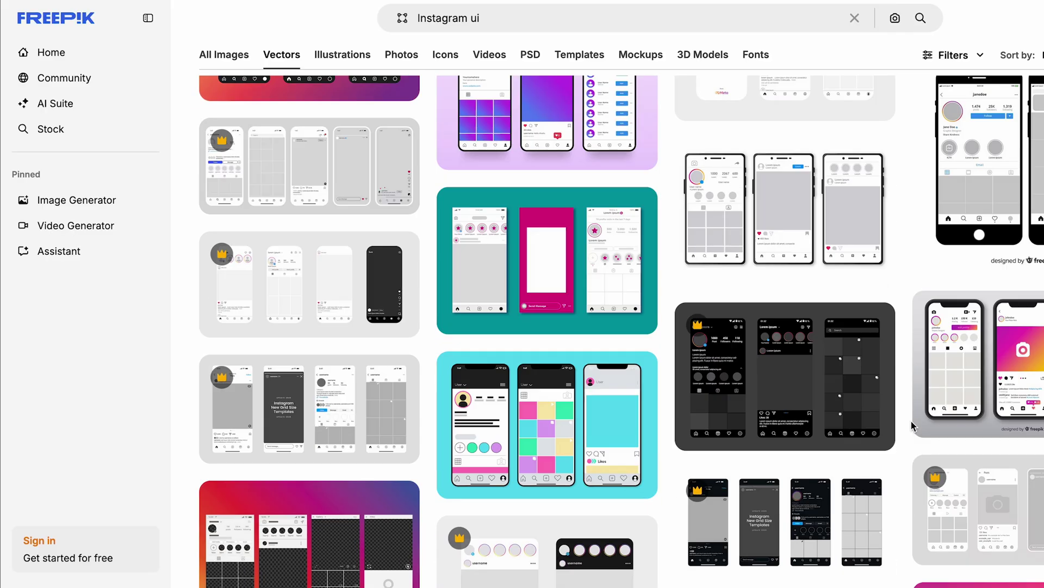
{"action": "scroll", "coordinate": [911, 420], "scroll_direction": "down", "scroll_amount": 10}
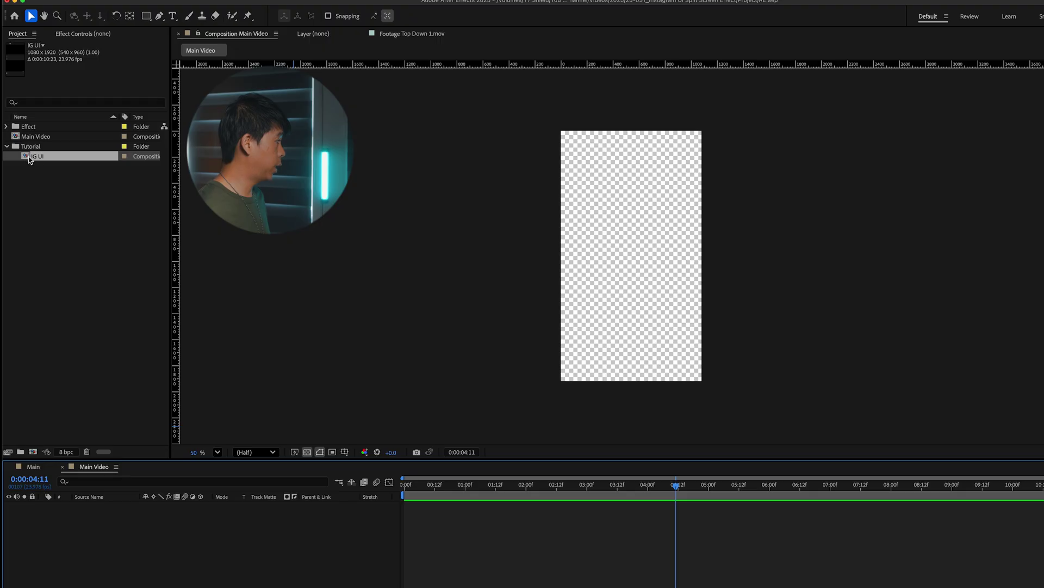
Add the IG UI comp as a layer in Main Video and preview the layout
{"action": "left_click_drag", "start_coordinate": [30, 158], "coordinate": [148, 466]}
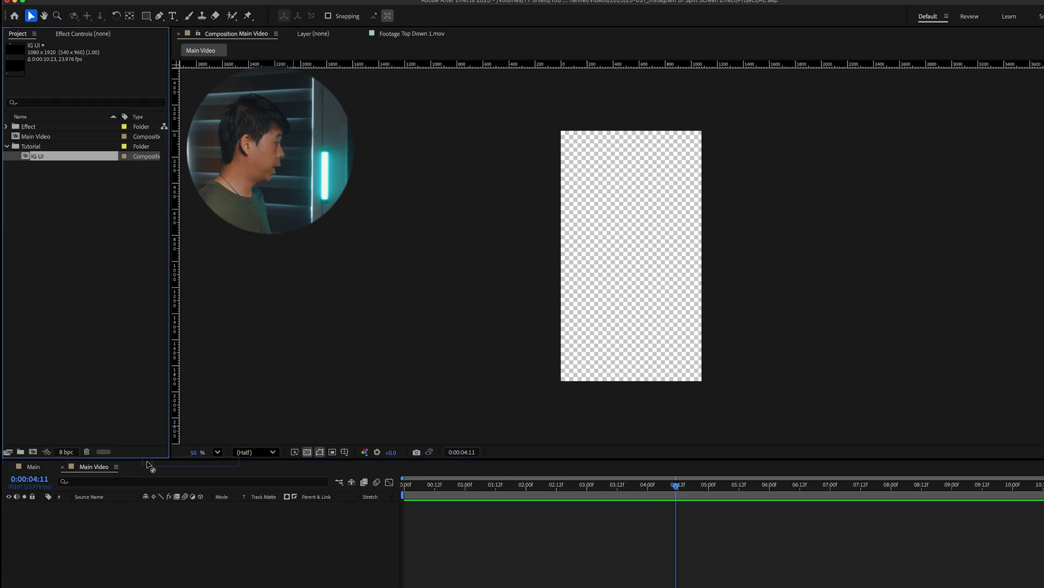
{"action": "left_click_drag", "start_coordinate": [153, 535], "coordinate": [154, 526]}
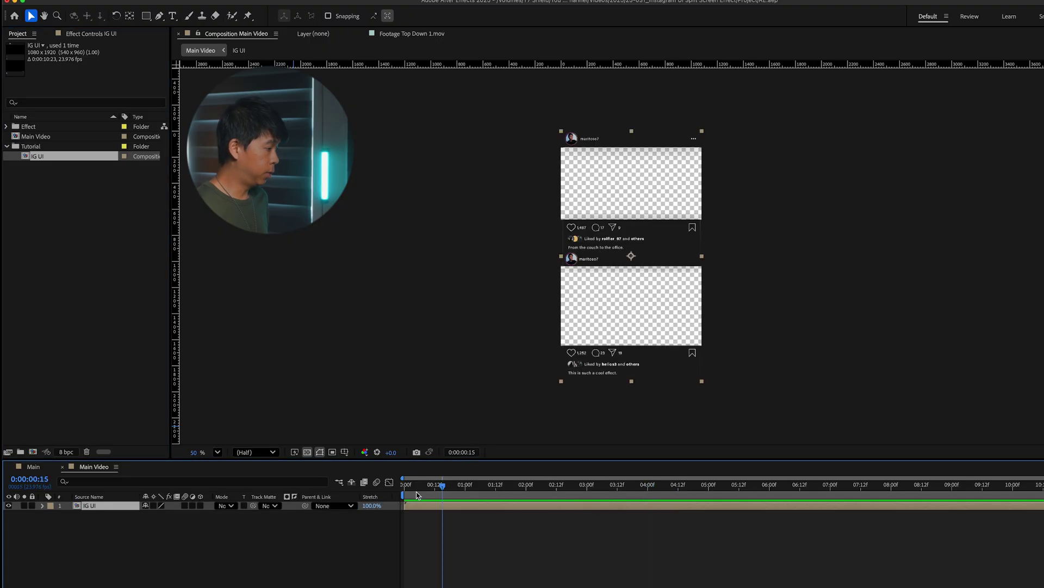
{"action": "left_click_drag", "start_coordinate": [417, 495], "coordinate": [849, 506]}
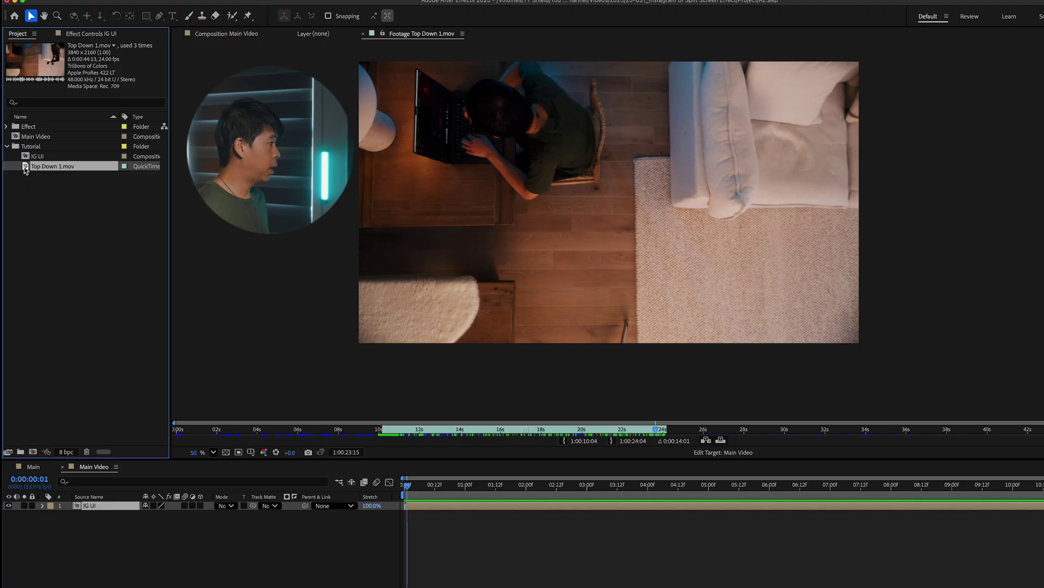
Preview Top Down 1.mov for the crossing moment and build the Top Down 2 composition from it
{"action": "double_click", "coordinate": [25, 167]}
{"action": "left_click_drag", "start_coordinate": [656, 431], "coordinate": [619, 437]}
{"action": "left_click_drag", "start_coordinate": [512, 434], "coordinate": [647, 433]}
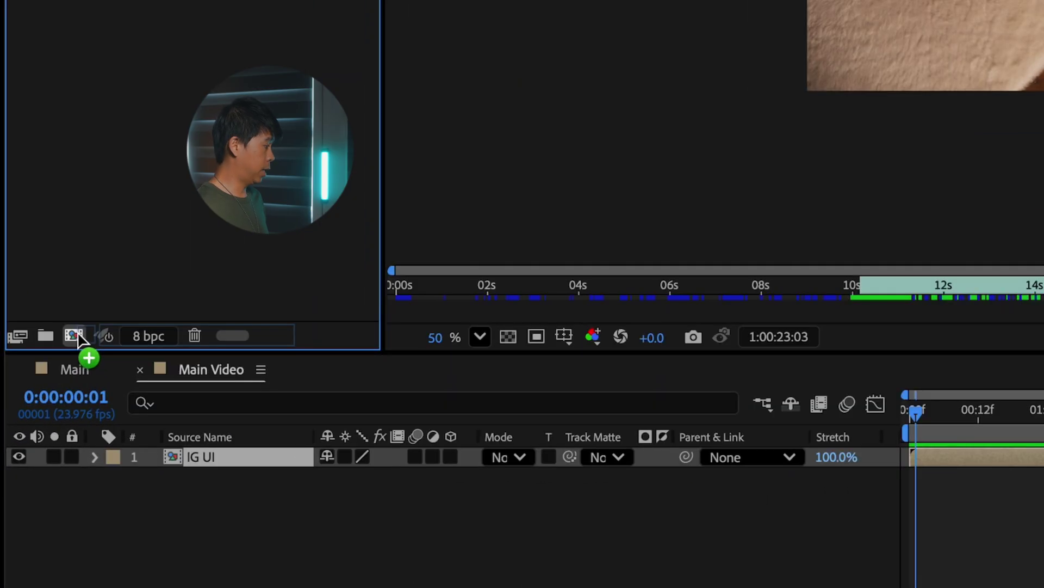
{"action": "left_click_drag", "start_coordinate": [78, 337], "coordinate": [77, 338]}
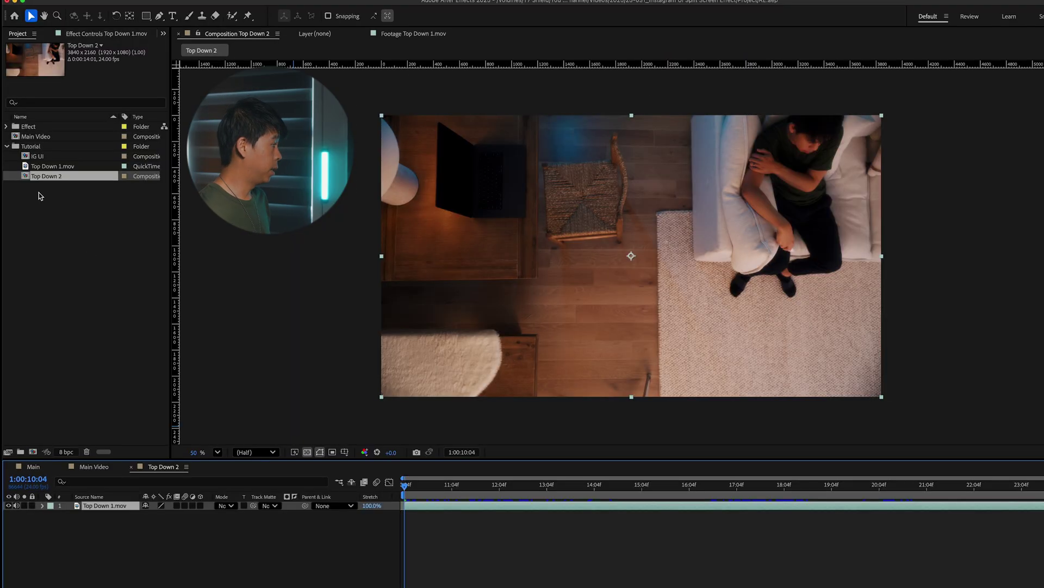
{"action": "key", "text": "F2"}
Find the crossing in Top Down 2 and split the footage layer at 14:13
{"action": "key", "text": "Return"}
{"action": "type", "text": "Top D"}
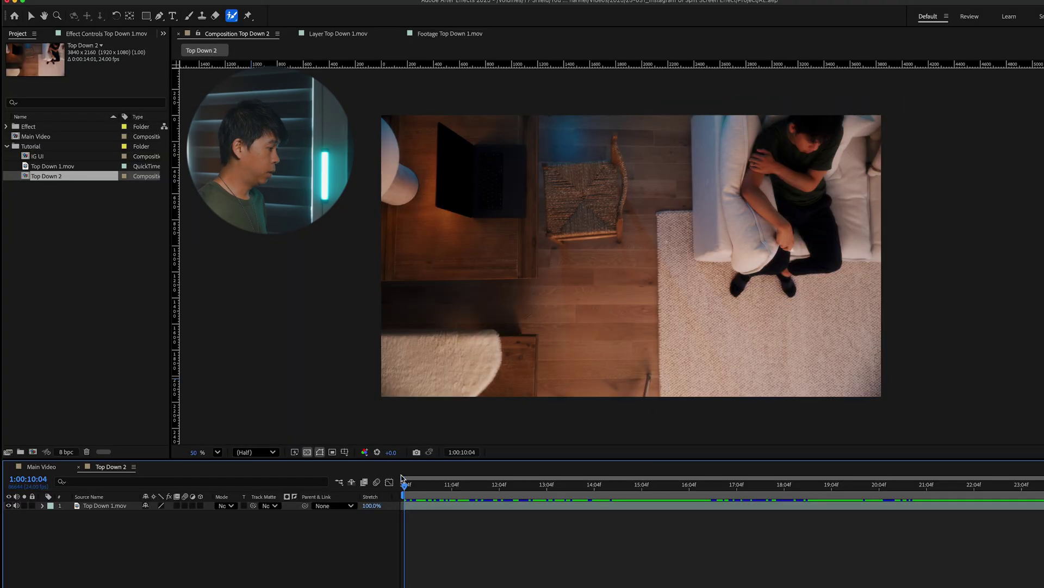
{"action": "left_click_drag", "start_coordinate": [430, 488], "coordinate": [612, 498]}
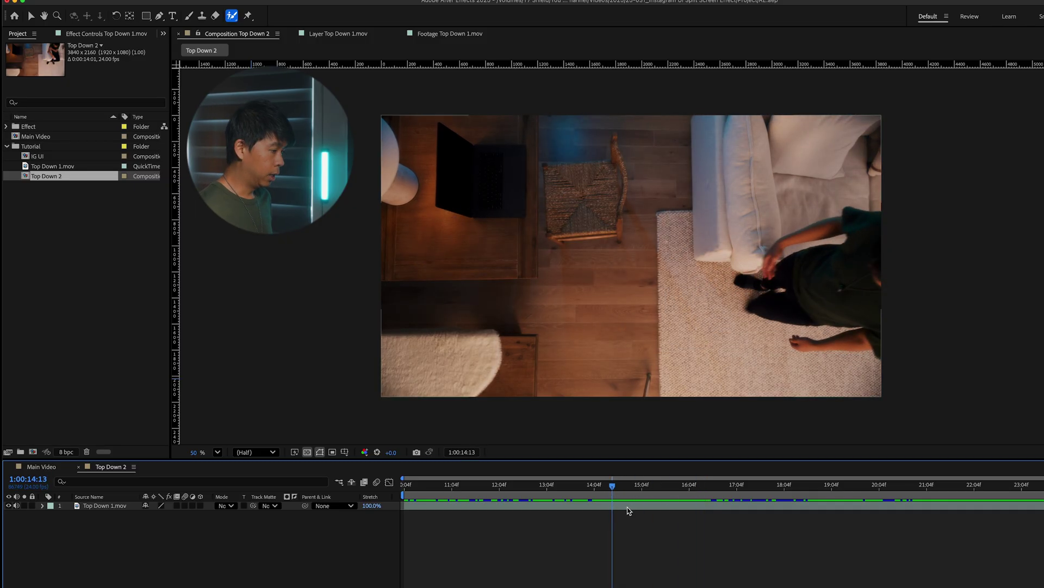
{"action": "left_click", "coordinate": [628, 506]}
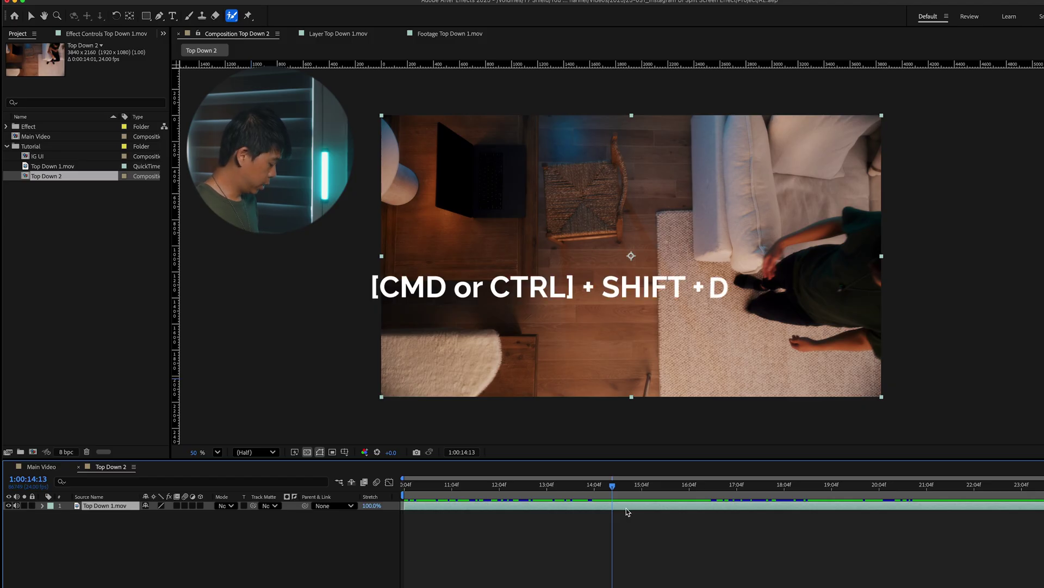
{"action": "key", "text": "super+shift+d"}
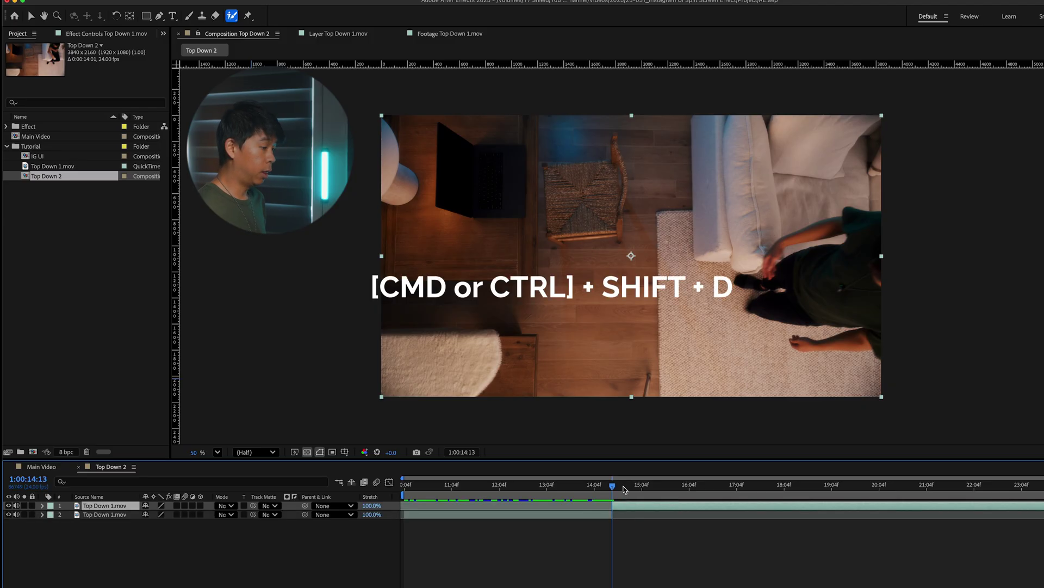
Split again at 16:05, delete the remainder, and extend the lower copy to full length
{"action": "left_click_drag", "start_coordinate": [619, 489], "coordinate": [691, 498]}
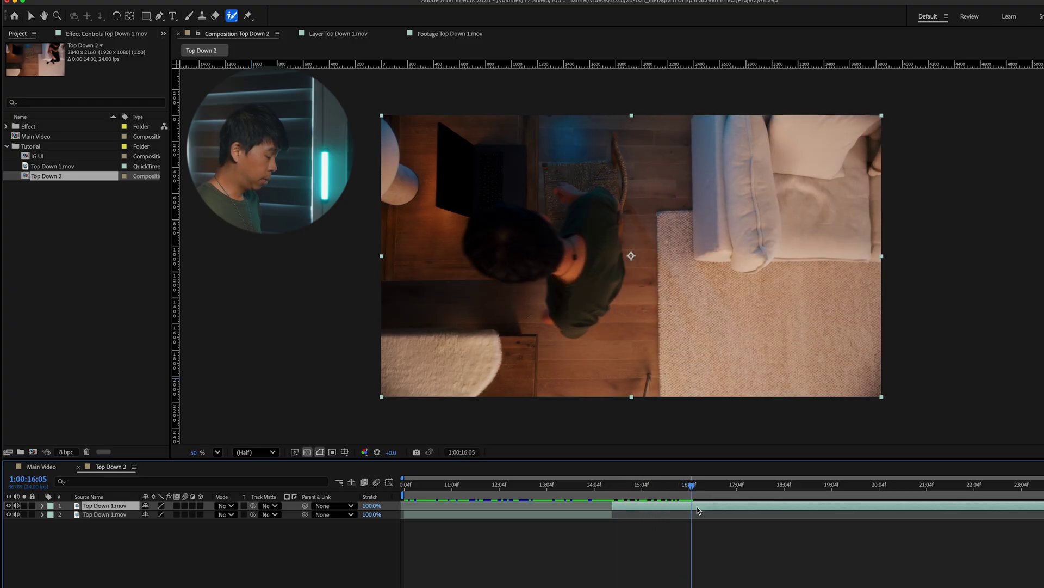
{"action": "key", "text": "super+shift+d"}
{"action": "key", "text": "Delete"}
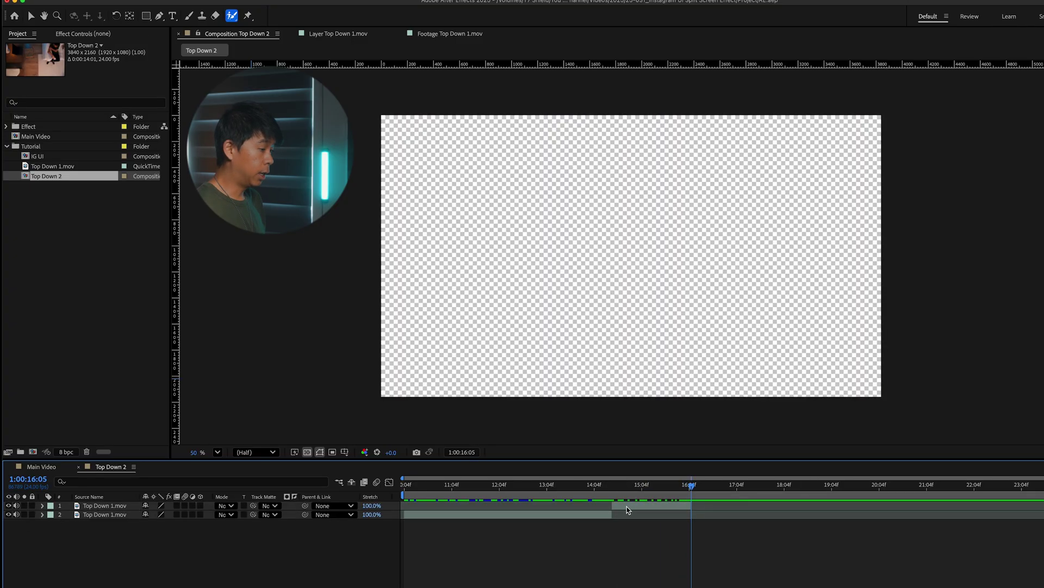
{"action": "left_click", "coordinate": [652, 505]}
{"action": "left_click_drag", "start_coordinate": [631, 484], "coordinate": [616, 489]}
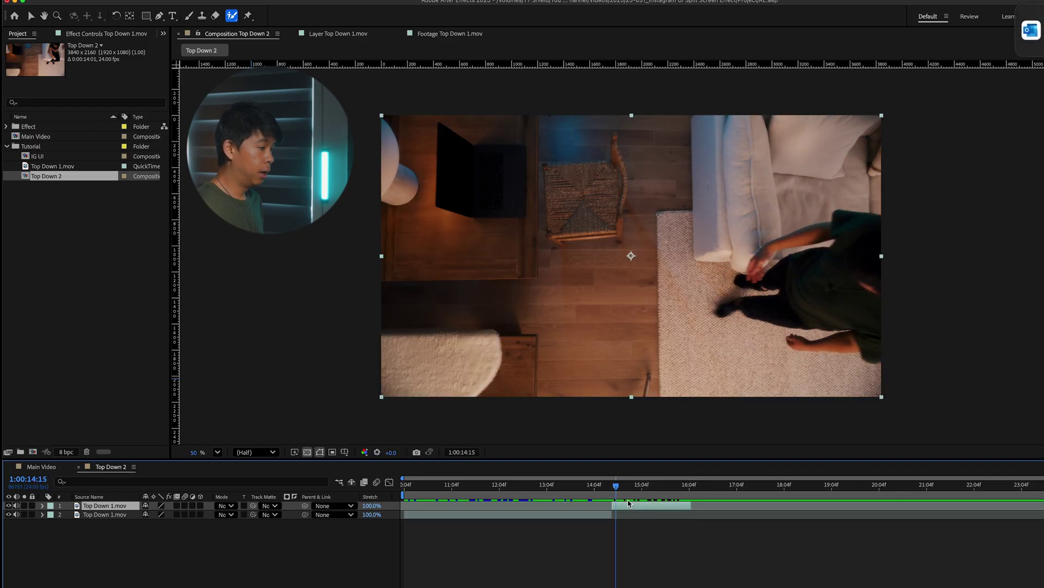
{"action": "left_click_drag", "start_coordinate": [612, 517], "coordinate": [1021, 537]}
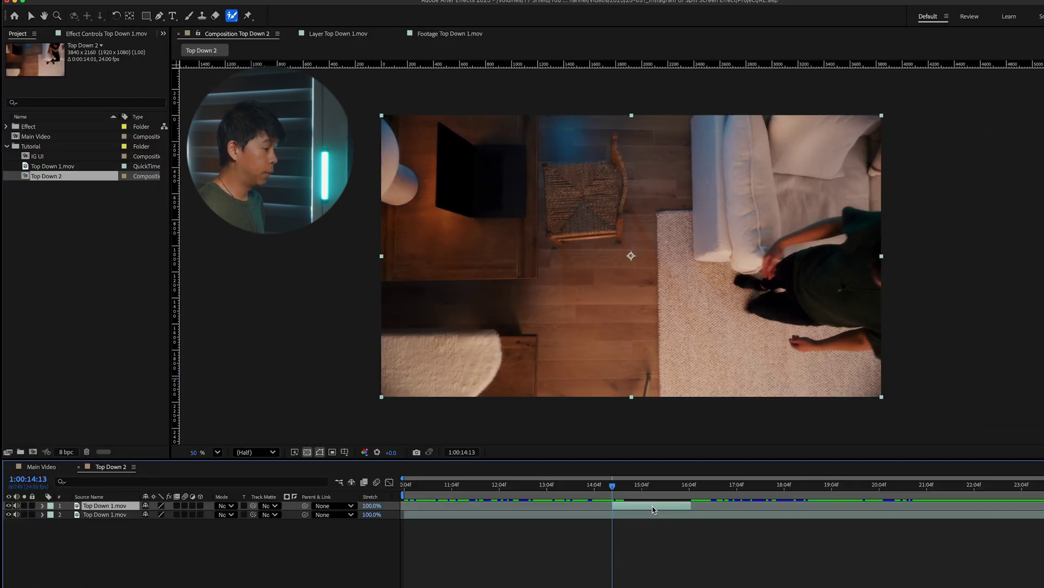
In the crossing clip's layer view, paint Roto Brush strokes on the person and subtract the arm's background sliver
{"action": "double_click", "coordinate": [652, 505]}
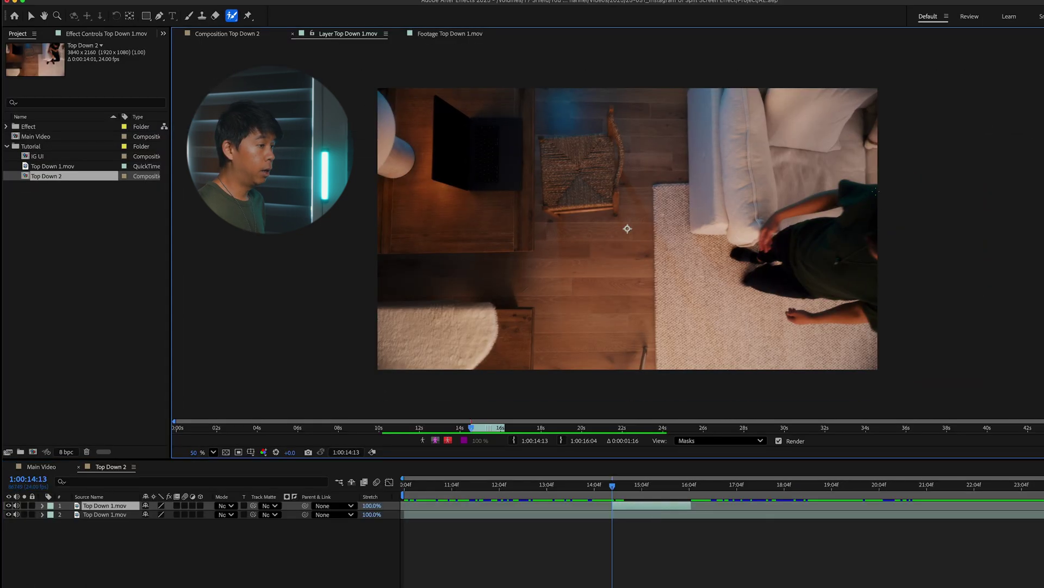
{"action": "left_click_drag", "start_coordinate": [874, 190], "coordinate": [845, 190]}
{"action": "mouse_move", "coordinate": [775, 214]}
{"action": "left_mouse_down"}
{"action": "mouse_move", "coordinate": [855, 203]}
{"action": "mouse_move", "coordinate": [826, 227]}
{"action": "mouse_move", "coordinate": [739, 249]}
{"action": "mouse_move", "coordinate": [788, 263]}
{"action": "mouse_move", "coordinate": [756, 269]}
{"action": "mouse_move", "coordinate": [770, 282]}
{"action": "mouse_move", "coordinate": [860, 290]}
{"action": "mouse_move", "coordinate": [847, 308]}
{"action": "mouse_move", "coordinate": [806, 314]}
{"action": "mouse_move", "coordinate": [892, 309]}
{"action": "left_mouse_up"}
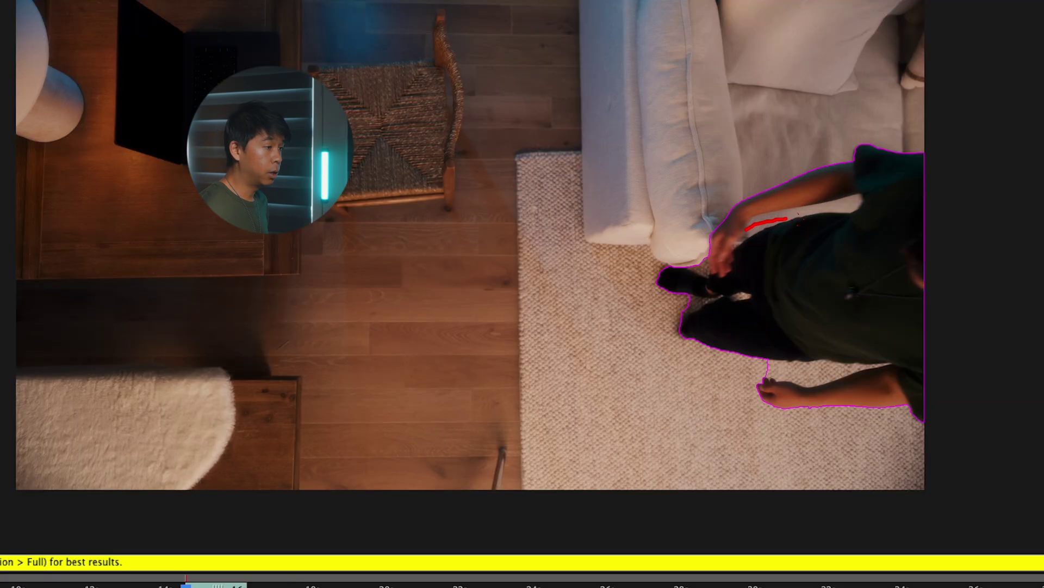
{"action": "mouse_move", "coordinate": [787, 218]}
{"action": "left_mouse_down"}
{"action": "mouse_move", "coordinate": [858, 203]}
{"action": "mouse_move", "coordinate": [738, 227]}
{"action": "left_mouse_up"}
Zoom in and refine the cutout to include the arm's lower edge and the hand
{"action": "key", "text": "period"}
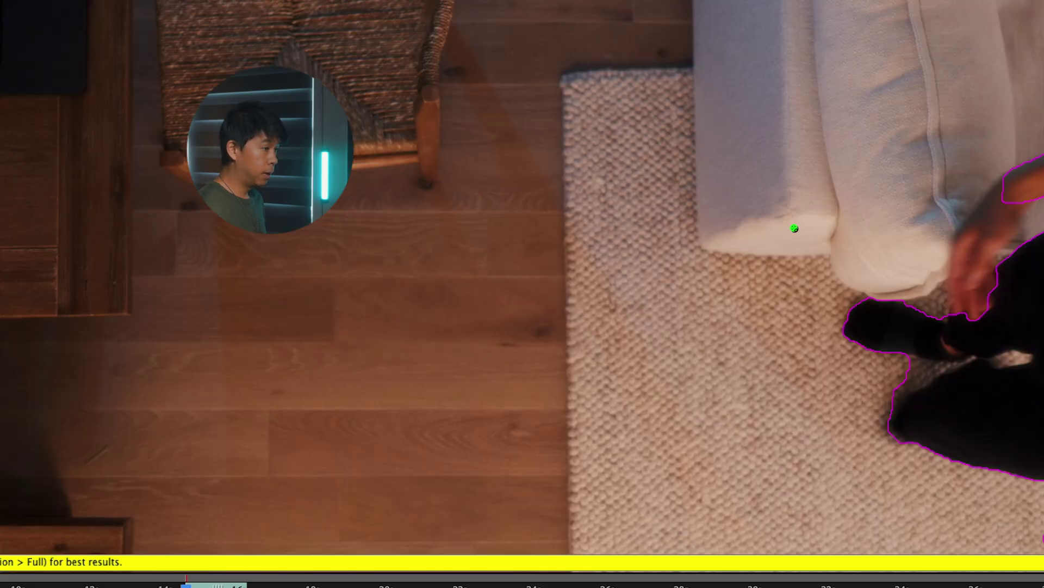
{"action": "scroll", "coordinate": [794, 227], "scroll_direction": "right", "scroll_amount": 10}
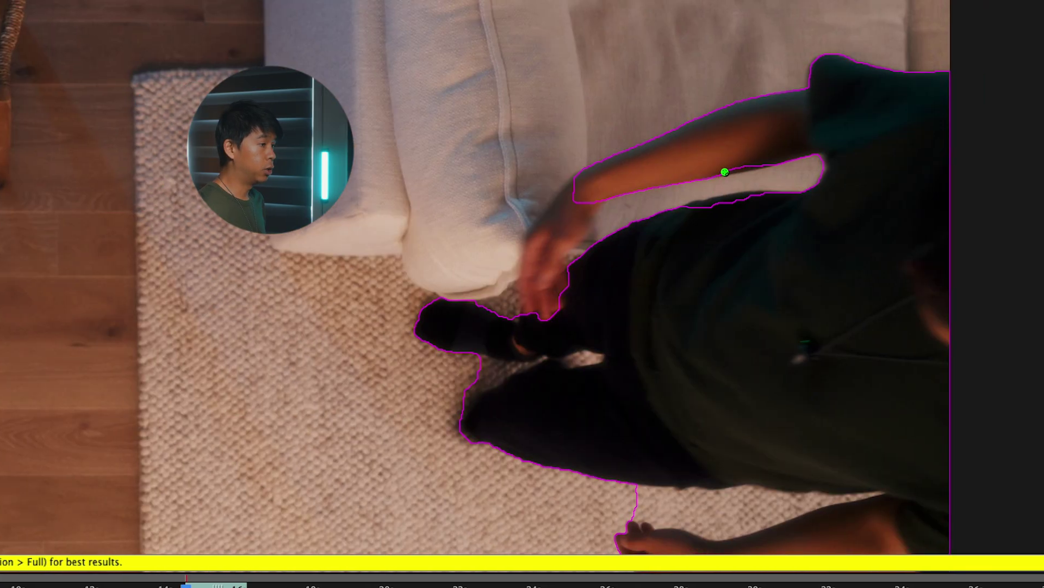
{"action": "left_click_drag", "start_coordinate": [724, 172], "coordinate": [757, 168]}
{"action": "left_click_drag", "start_coordinate": [704, 208], "coordinate": [761, 199]}
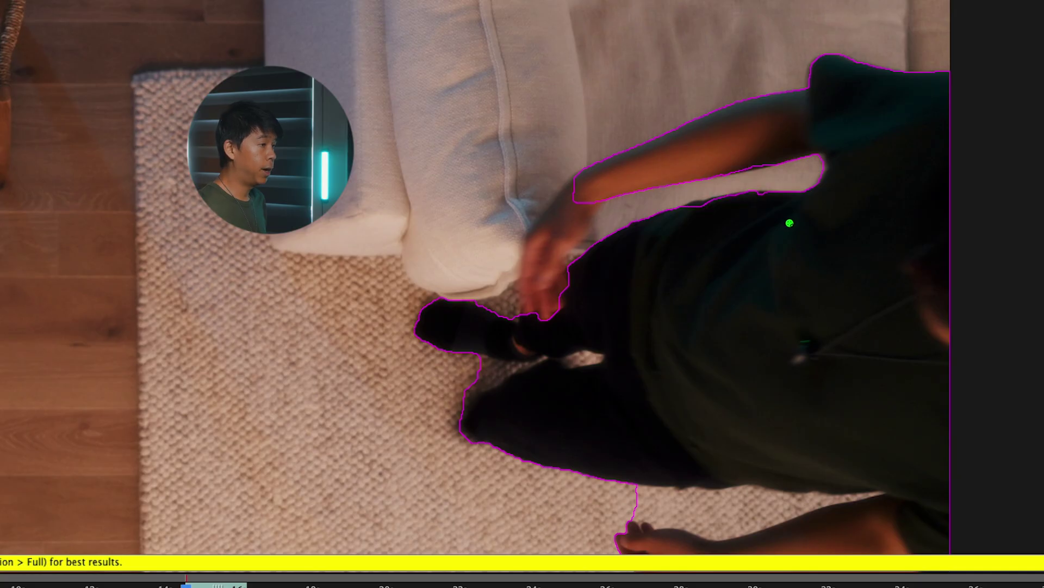
{"action": "mouse_move", "coordinate": [595, 200]}
{"action": "left_mouse_down"}
{"action": "mouse_move", "coordinate": [566, 233]}
{"action": "mouse_move", "coordinate": [559, 280]}
{"action": "left_mouse_up"}
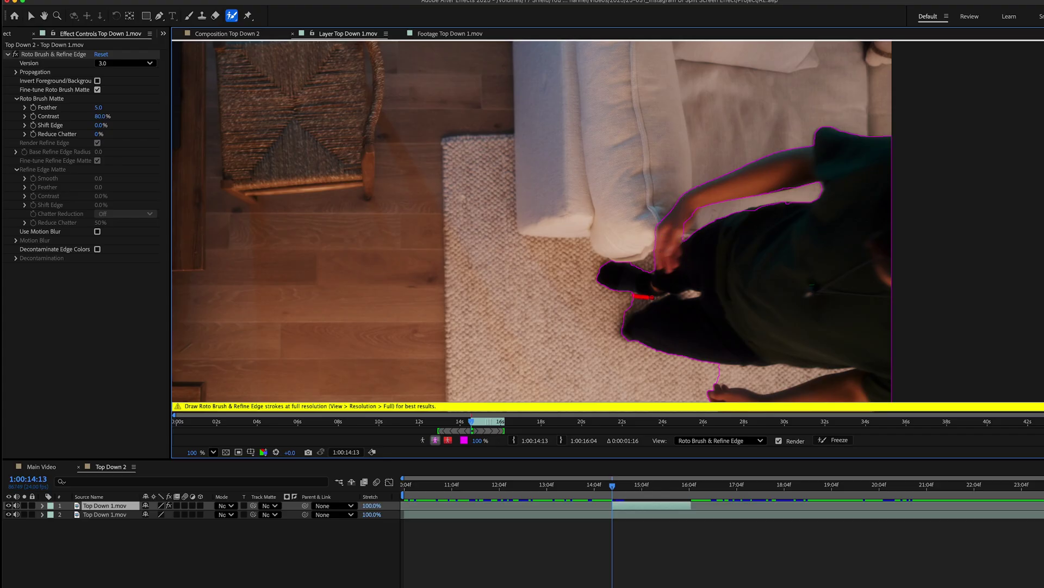
{"action": "scroll", "coordinate": [723, 458], "scroll_direction": "down", "scroll_amount": 3}
{"action": "key", "text": "comma"}
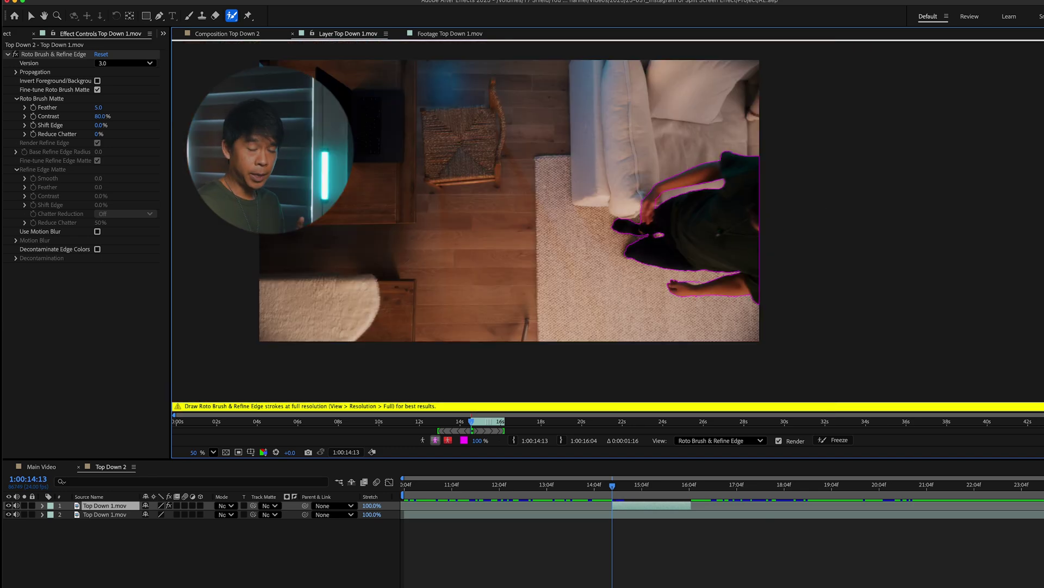
Propagate the Roto Brush outline through the clip and freeze it
{"action": "key", "text": "Page_Down"}
{"action": "key", "text": "space"}
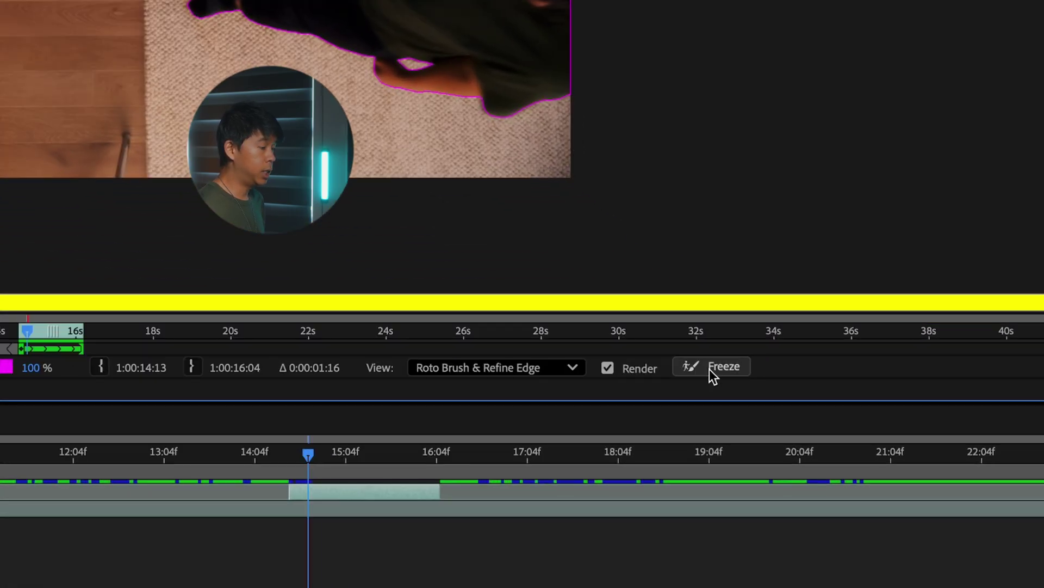
{"action": "left_click", "coordinate": [709, 370]}
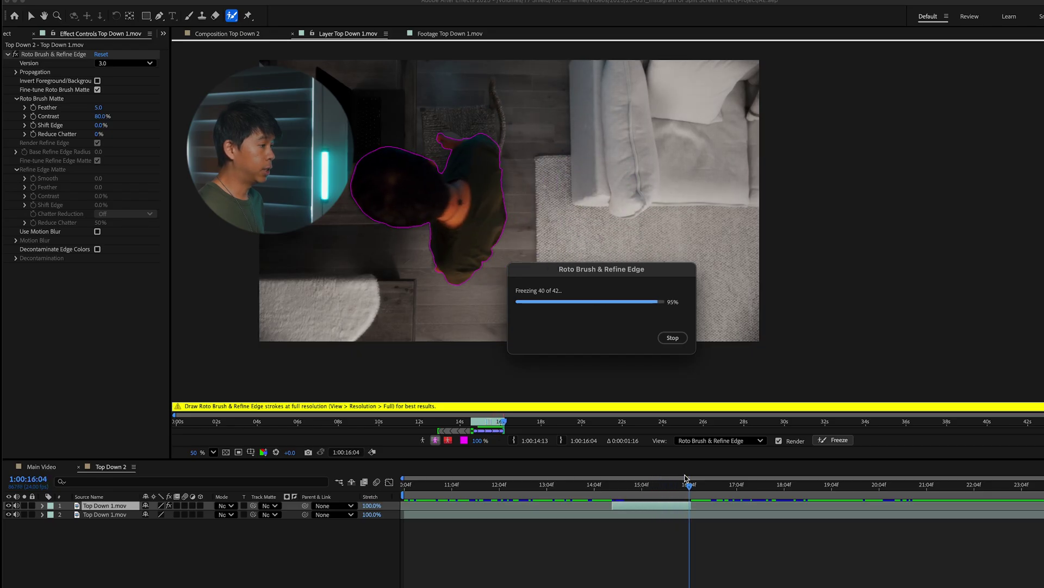
Check the frozen roto cutout by soloing the layer and stepping through frames
{"action": "left_click_drag", "start_coordinate": [630, 491], "coordinate": [653, 499]}
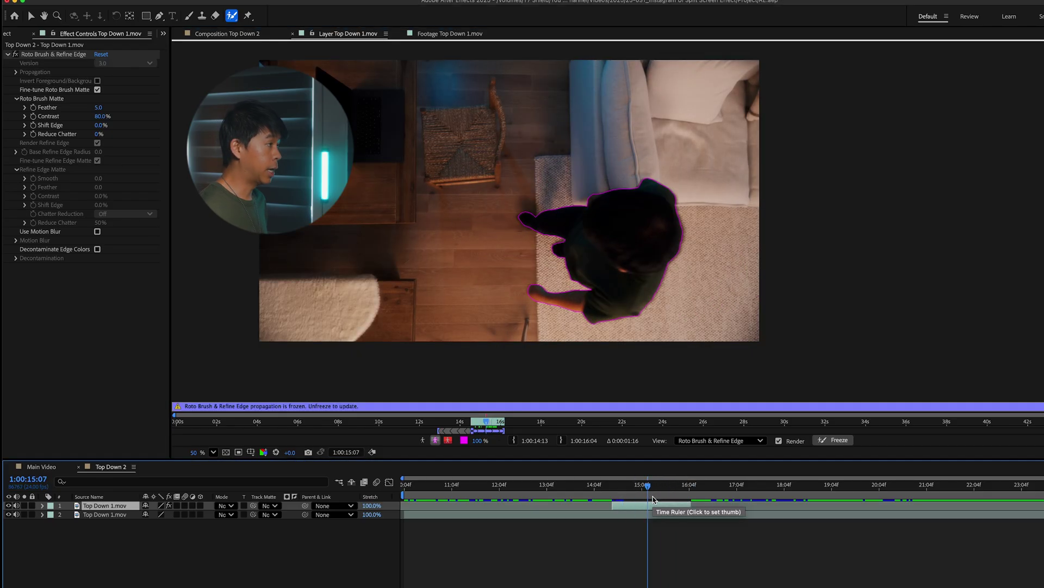
{"action": "left_click", "coordinate": [222, 36]}
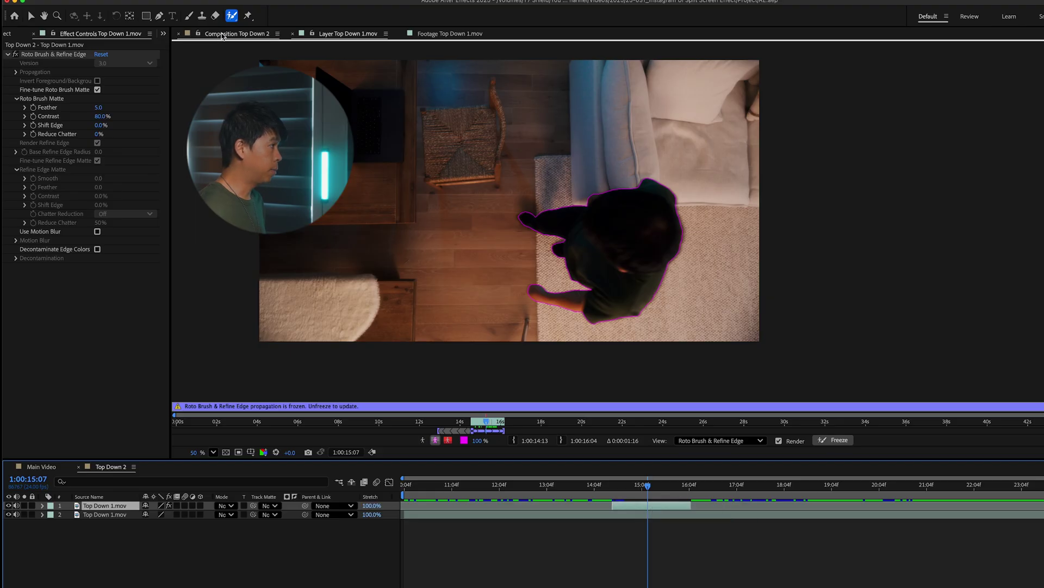
{"action": "key", "text": "i"}
{"action": "left_click", "coordinate": [24, 506]}
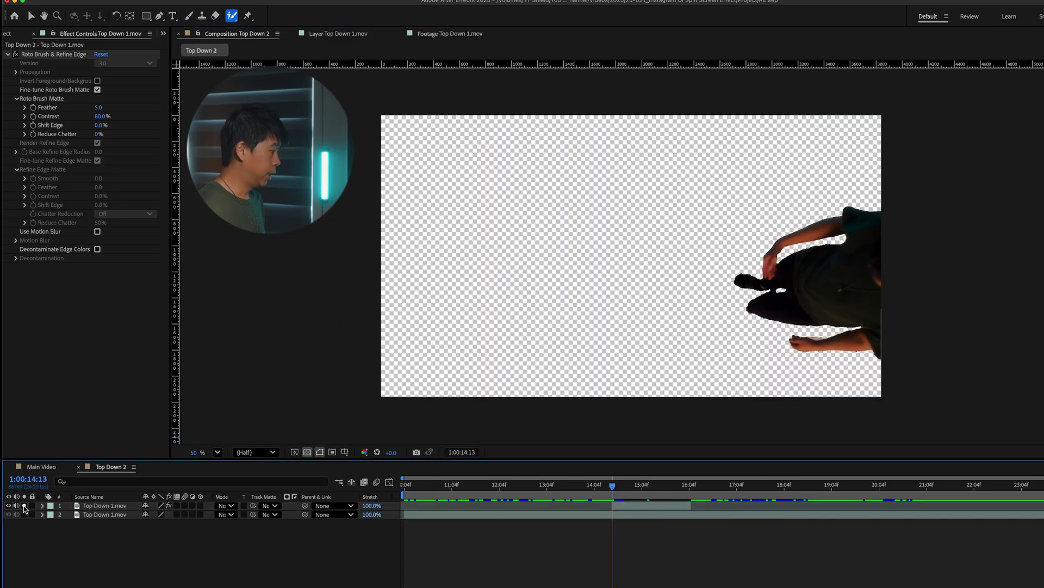
{"action": "mouse_move", "coordinate": [613, 485]}
{"action": "left_mouse_down"}
{"action": "mouse_move", "coordinate": [677, 489]}
{"action": "mouse_move", "coordinate": [595, 488]}
{"action": "left_mouse_up"}
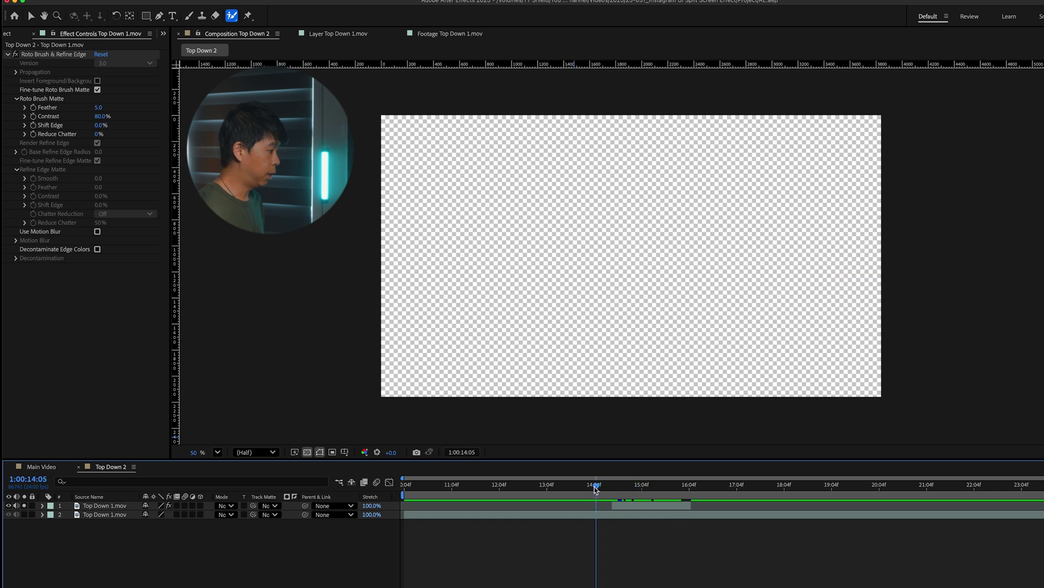
{"action": "left_click", "coordinate": [24, 505]}
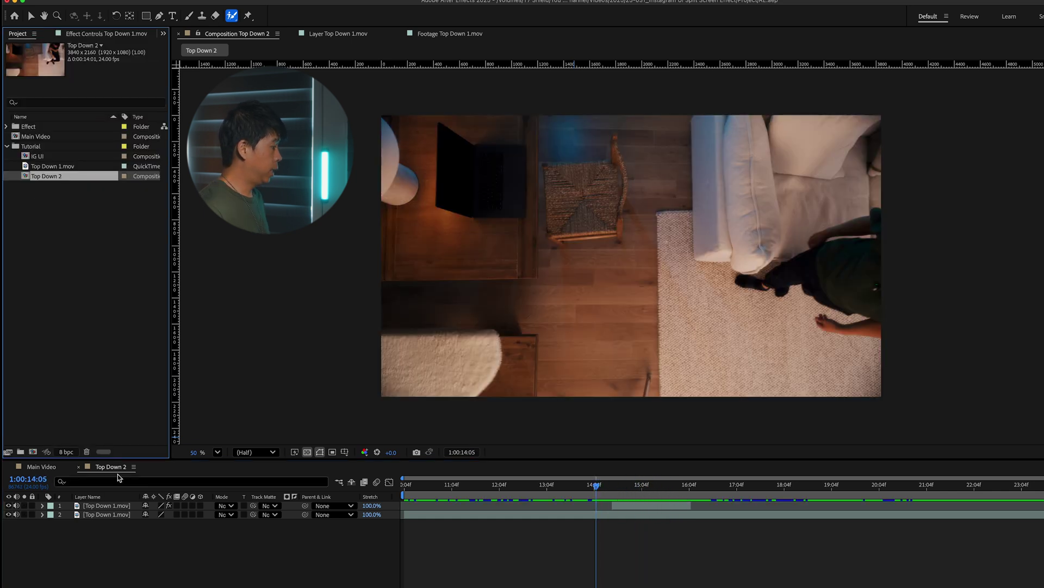
{"action": "left_click", "coordinate": [645, 487]}
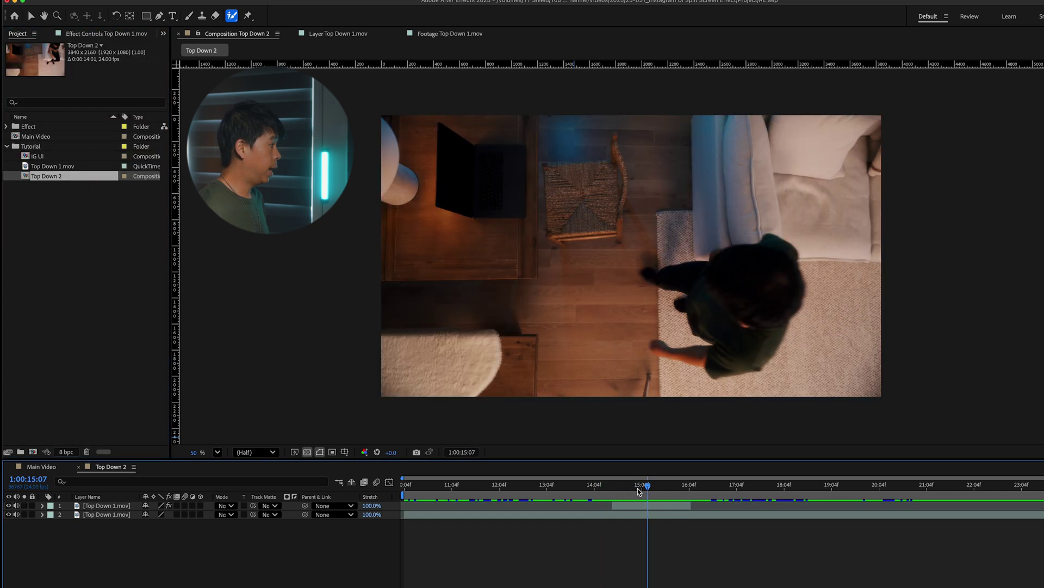
Rename the Top Down 2 composition to Top Down Clip
{"action": "key", "text": "Return"}
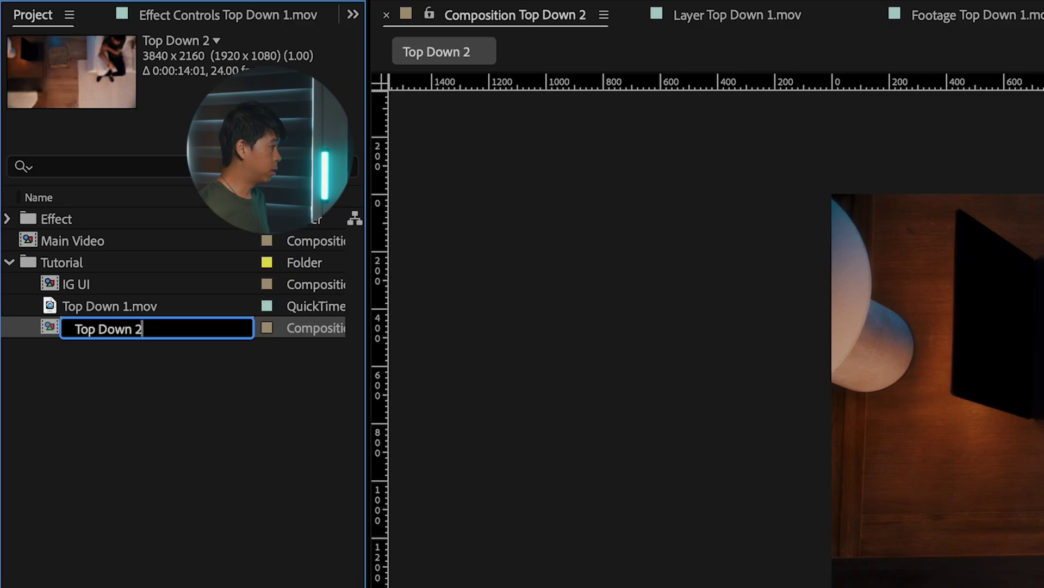
{"action": "key", "text": "BackSpace"}
{"action": "type", "text": "Clip"}
{"action": "key", "text": "Return"}
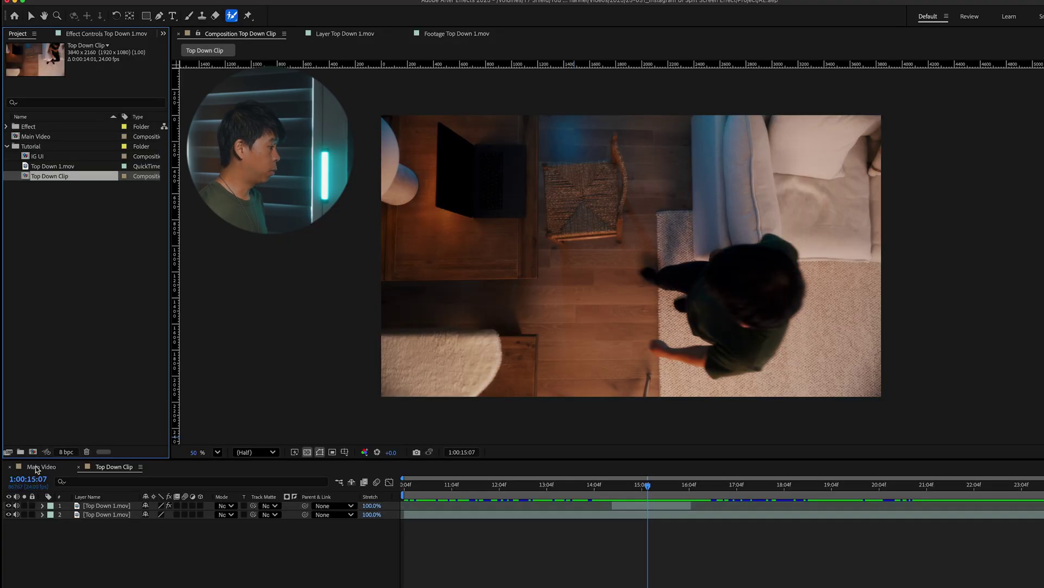
Add Top Down Clip to Main Video below the IG UI layer
{"action": "left_click", "coordinate": [35, 465]}
{"action": "left_click", "coordinate": [130, 544]}
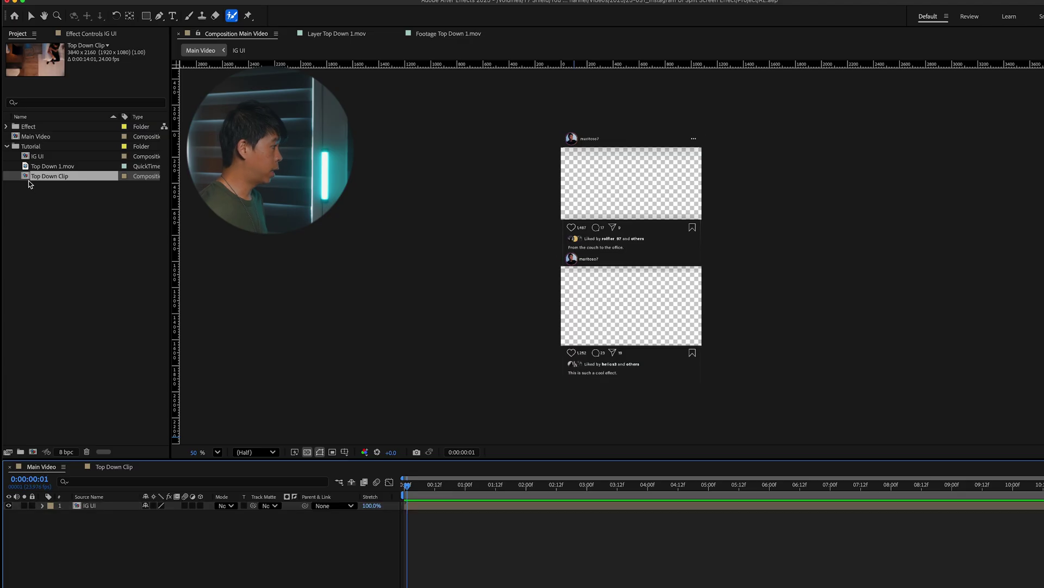
{"action": "right_click", "coordinate": [29, 177]}
{"action": "left_click", "coordinate": [67, 269]}
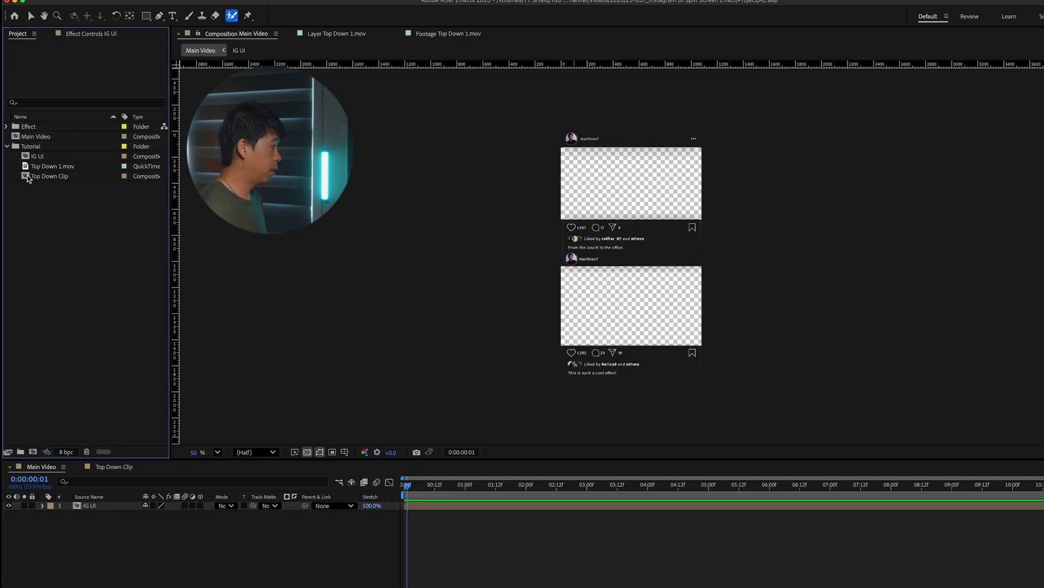
{"action": "left_click_drag", "start_coordinate": [30, 177], "coordinate": [122, 517]}
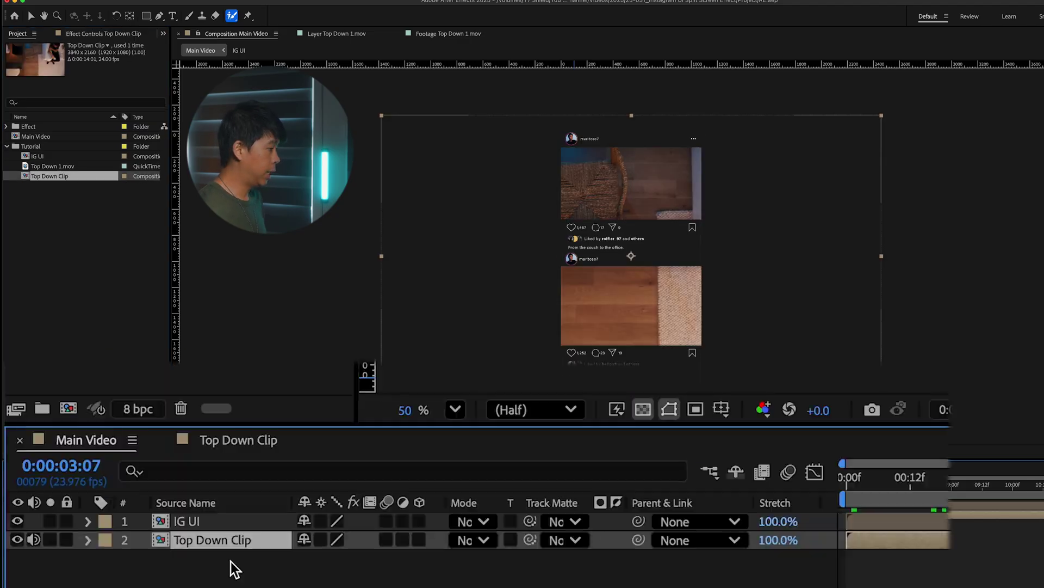
Rotate the Top Down Clip layer -90° and scale it to 50%
{"action": "key", "text": "r"}
{"action": "left_click", "coordinate": [322, 559]}
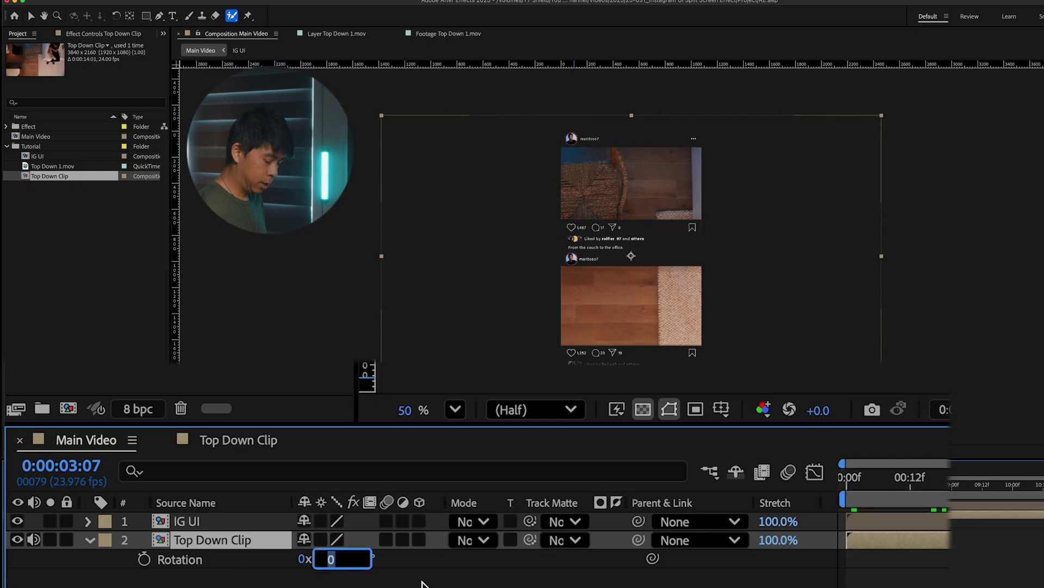
{"action": "type", "text": "-90"}
{"action": "key", "text": "Return"}
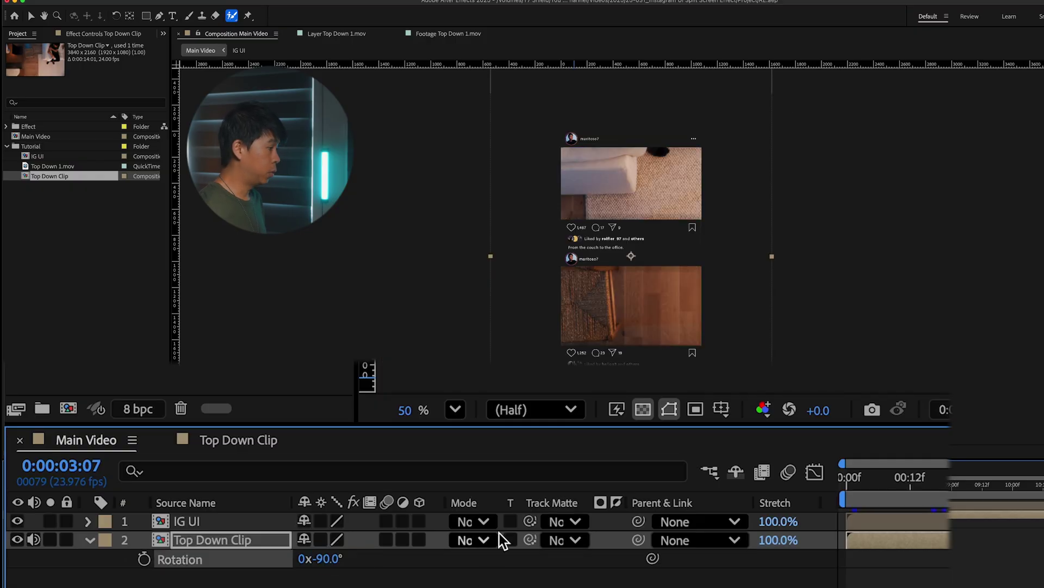
{"action": "key", "text": "s"}
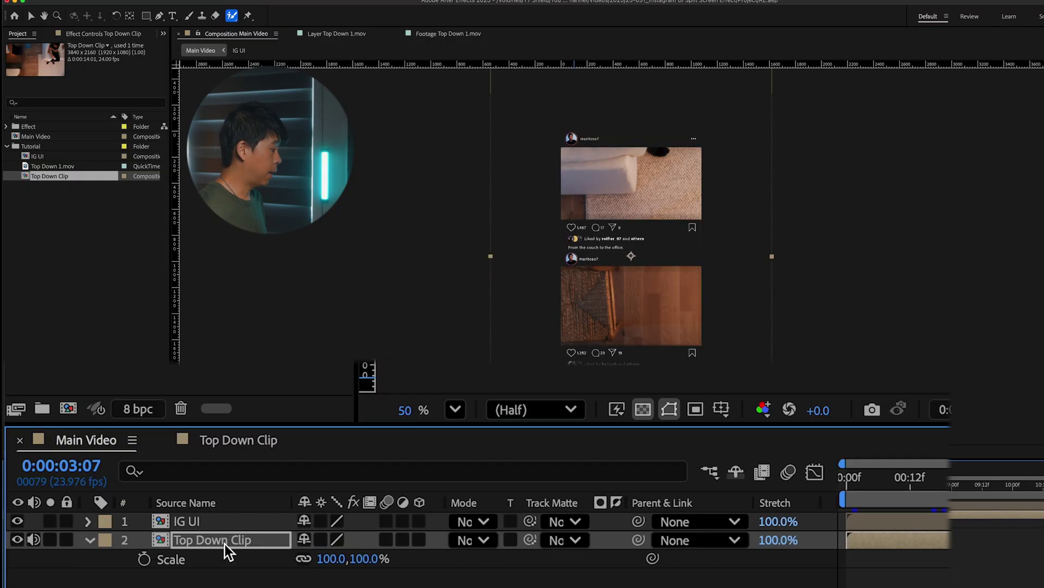
{"action": "left_click", "coordinate": [334, 559]}
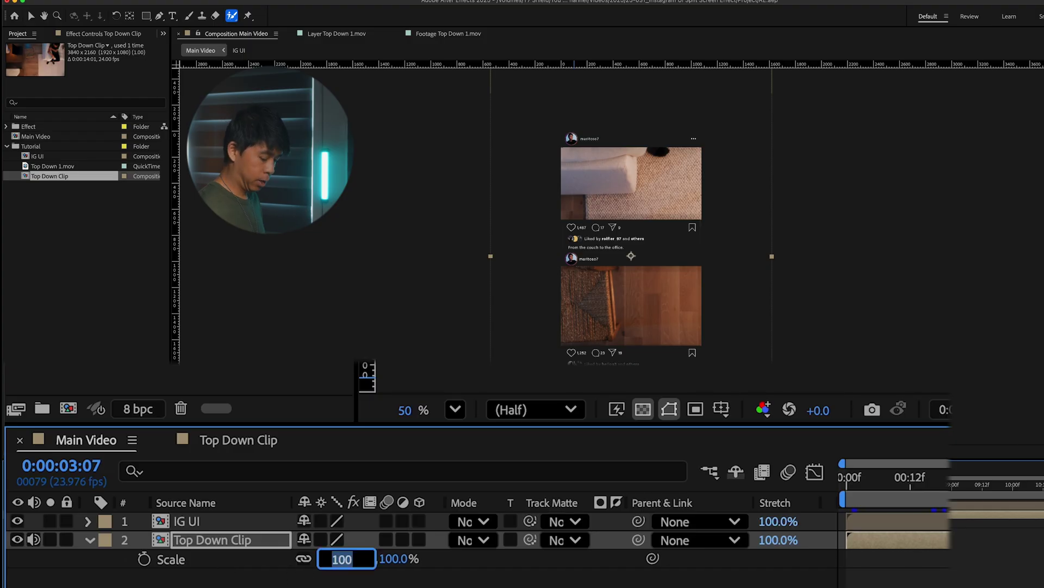
{"action": "type", "text": "550"}
{"action": "key", "text": "Return"}
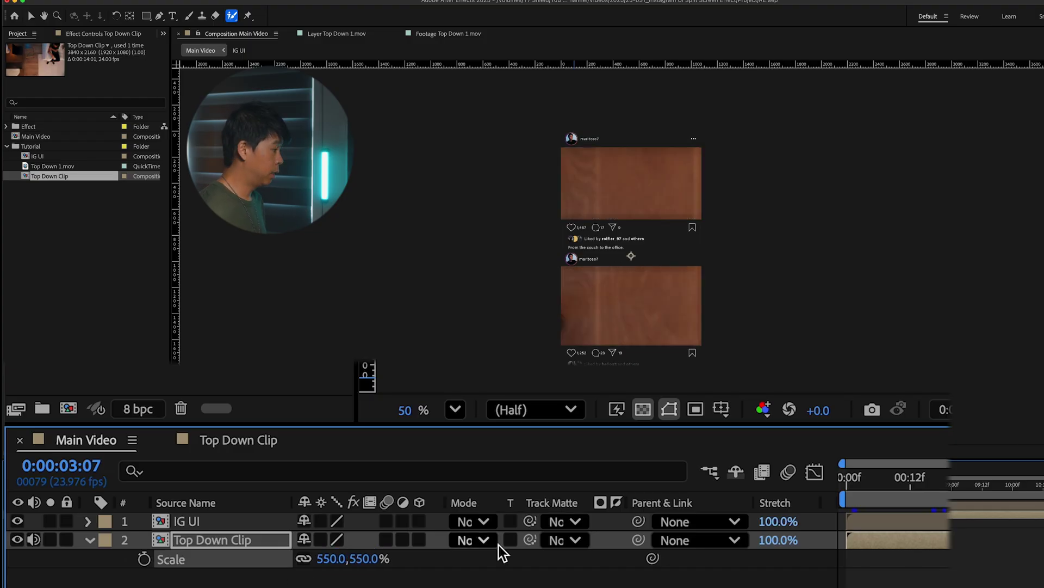
{"action": "left_click", "coordinate": [333, 558]}
{"action": "type", "text": "50"}
{"action": "key", "text": "Return"}
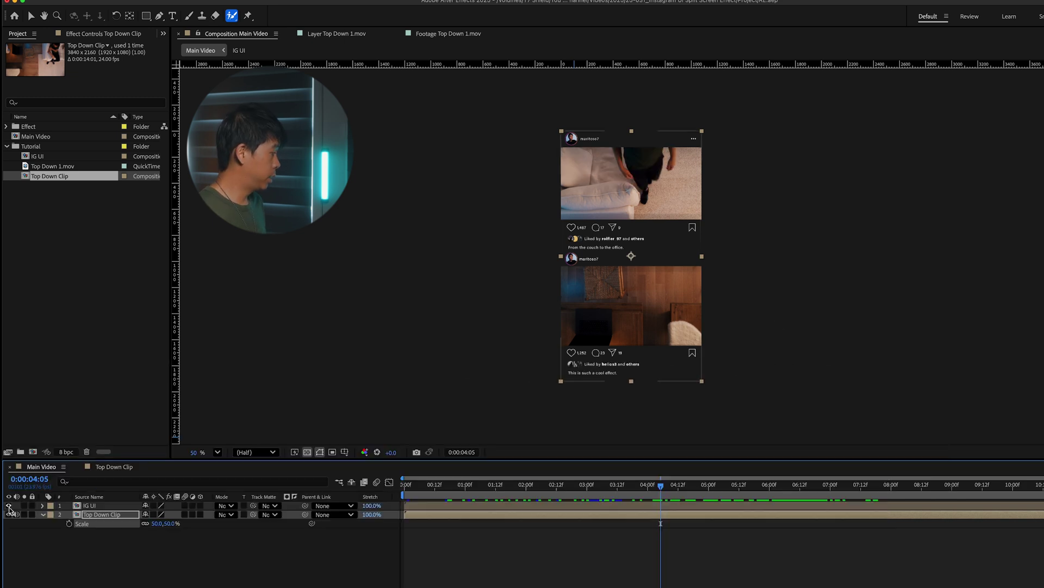
Hide the IG UI overlay and set the Basic 3D Swivel to 2° at frame 4:09
{"action": "left_click", "coordinate": [9, 505]}
{"action": "left_click", "coordinate": [713, 497]}
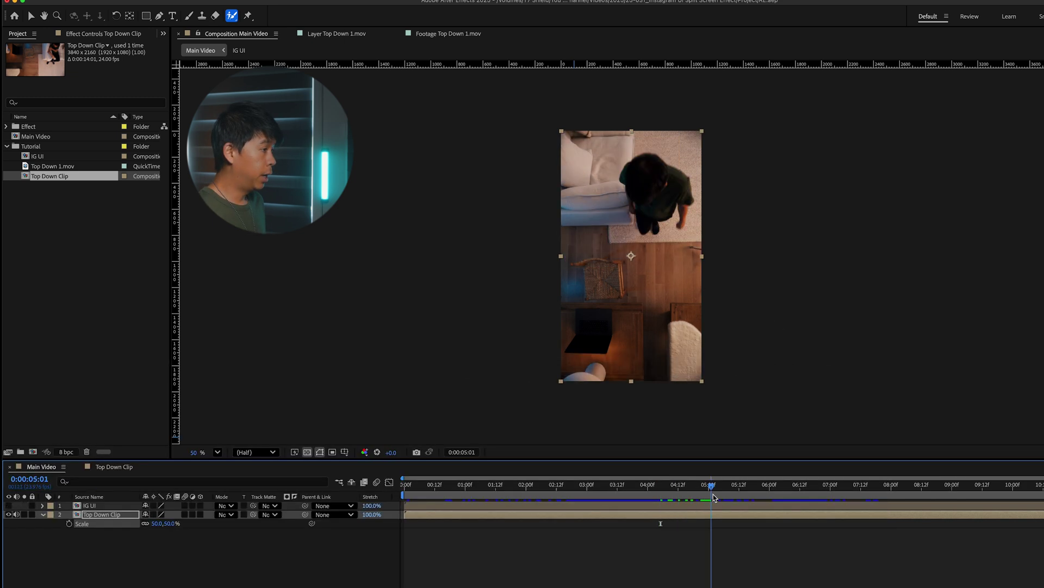
{"action": "left_click_drag", "start_coordinate": [713, 496], "coordinate": [670, 495]}
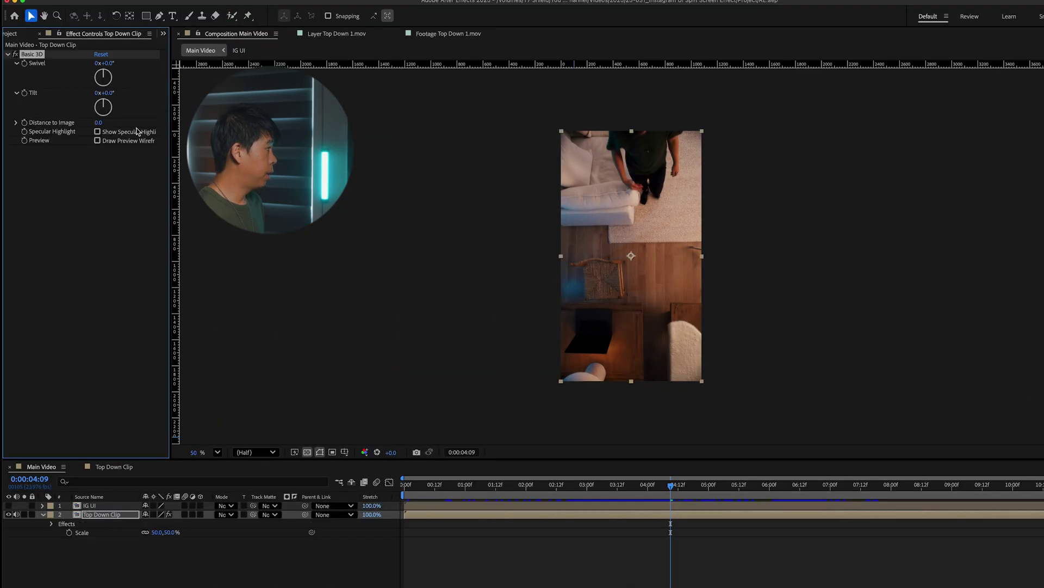
{"action": "left_click", "coordinate": [104, 63]}
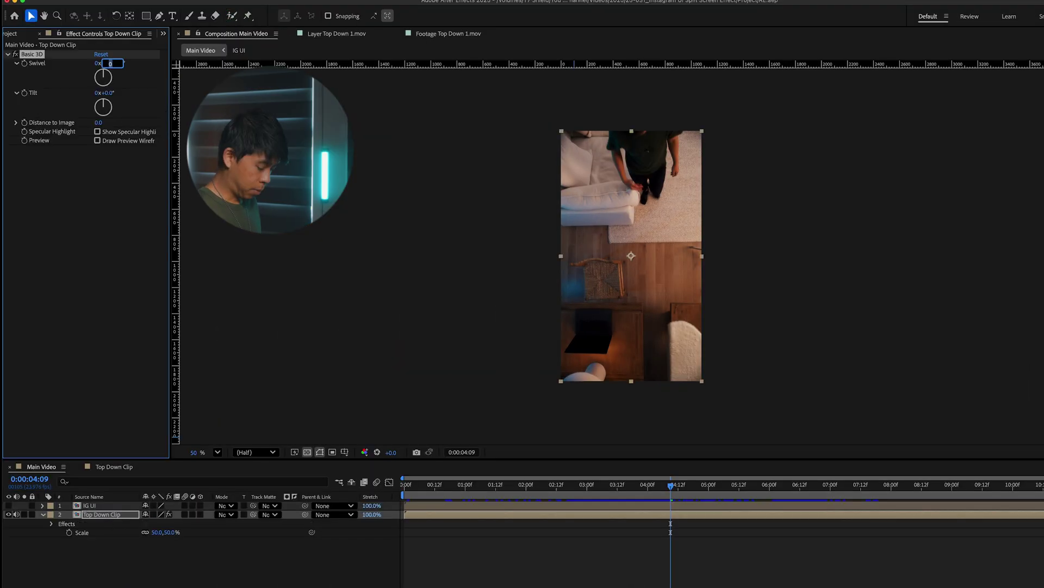
{"action": "type", "text": "2"}
{"action": "key", "text": "Return"}
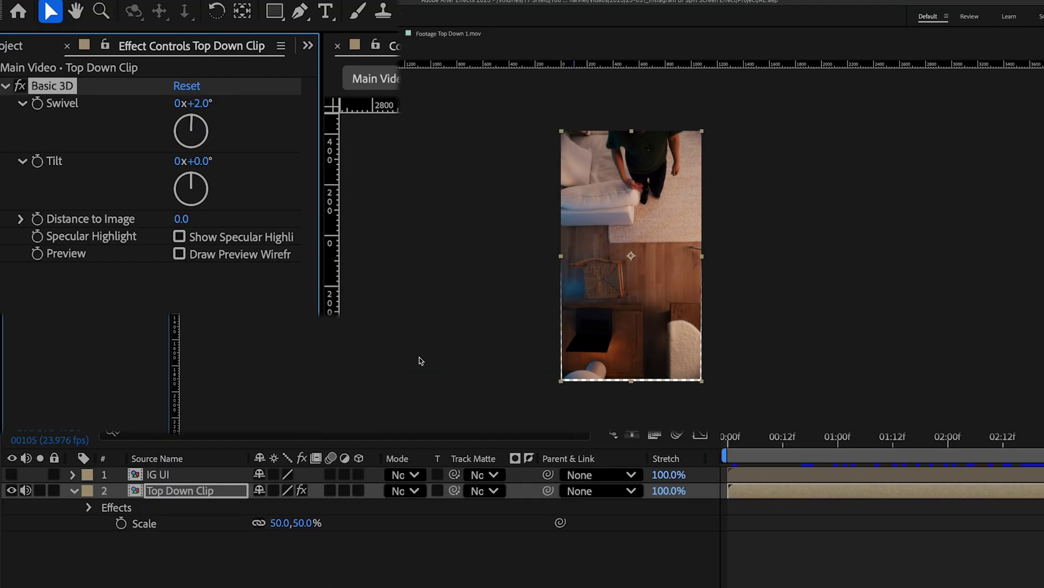
Adjust the Top Down Clip scale to 51%, show IG UI again, and preview
{"action": "left_click", "coordinate": [420, 362]}
{"action": "left_click", "coordinate": [171, 489]}
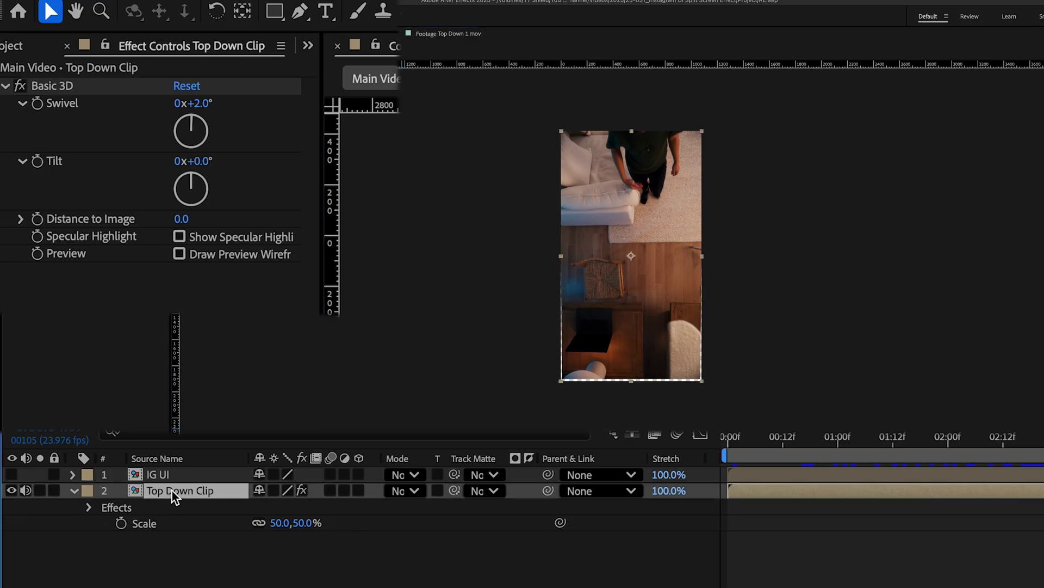
{"action": "key", "text": "s"}
{"action": "left_click", "coordinate": [276, 507]}
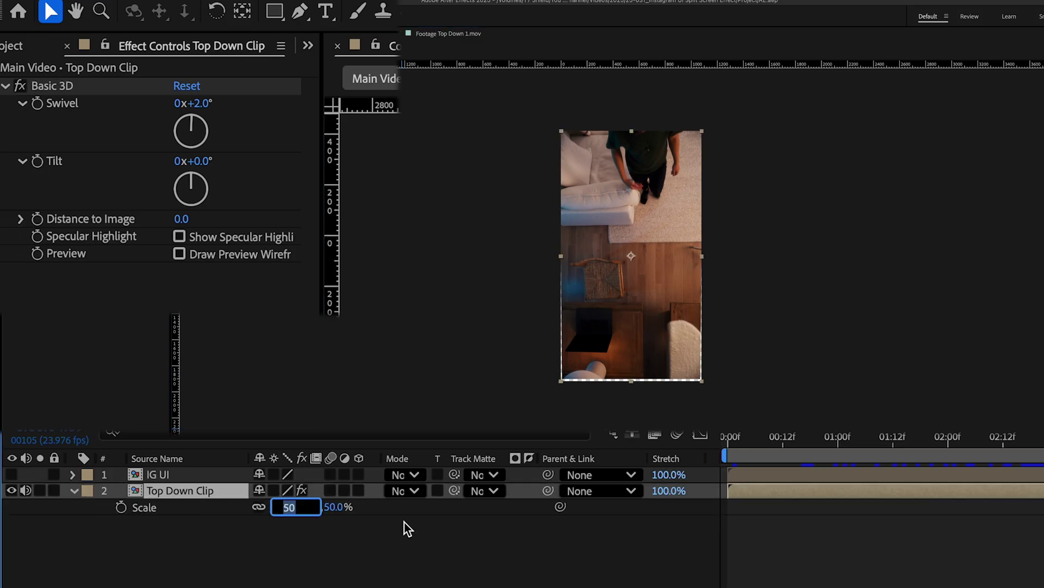
{"action": "type", "text": "51"}
{"action": "key", "text": "Return"}
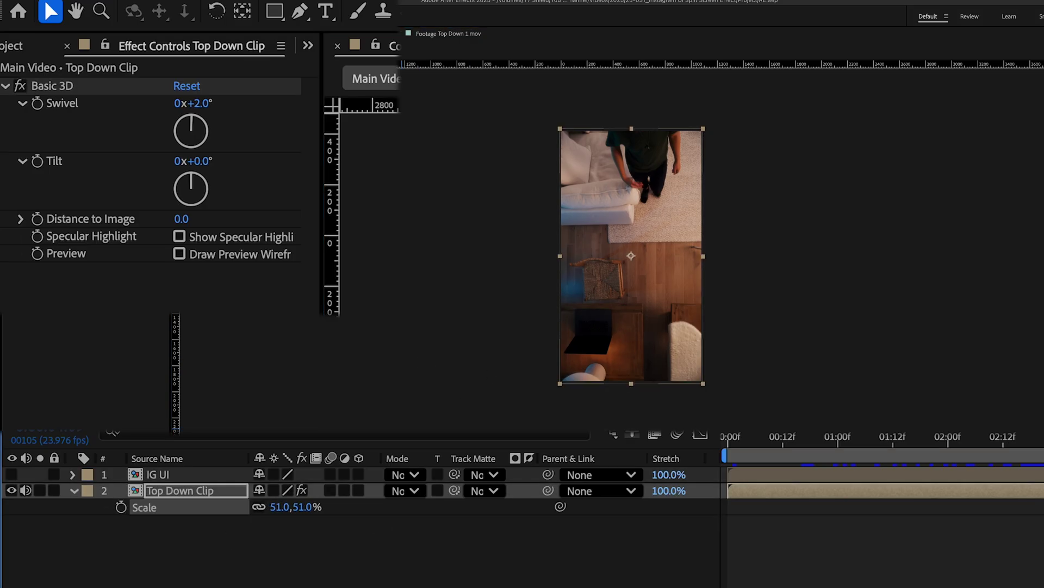
{"action": "key", "text": "F2"}
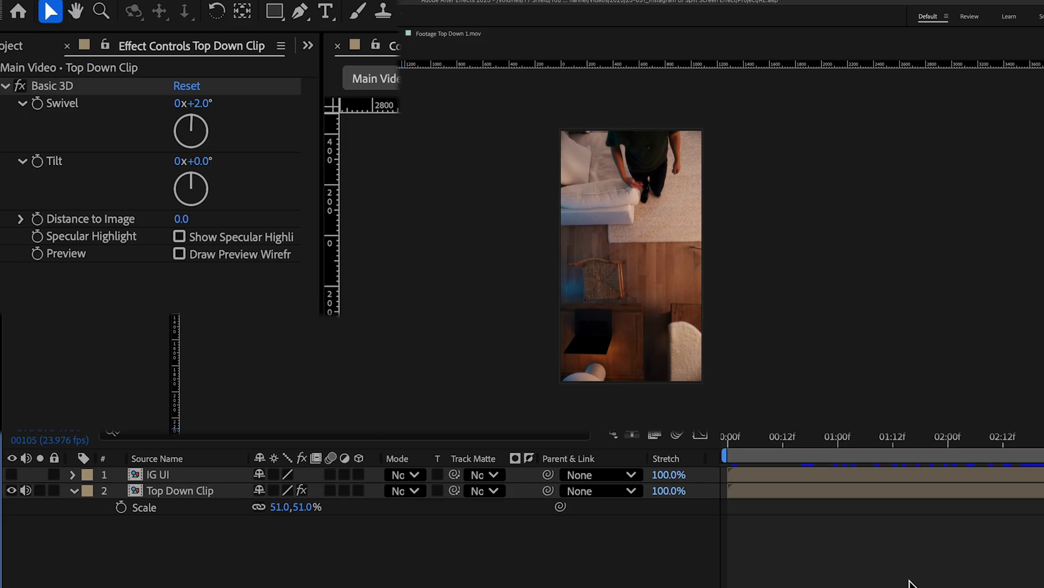
{"action": "left_click", "coordinate": [11, 474]}
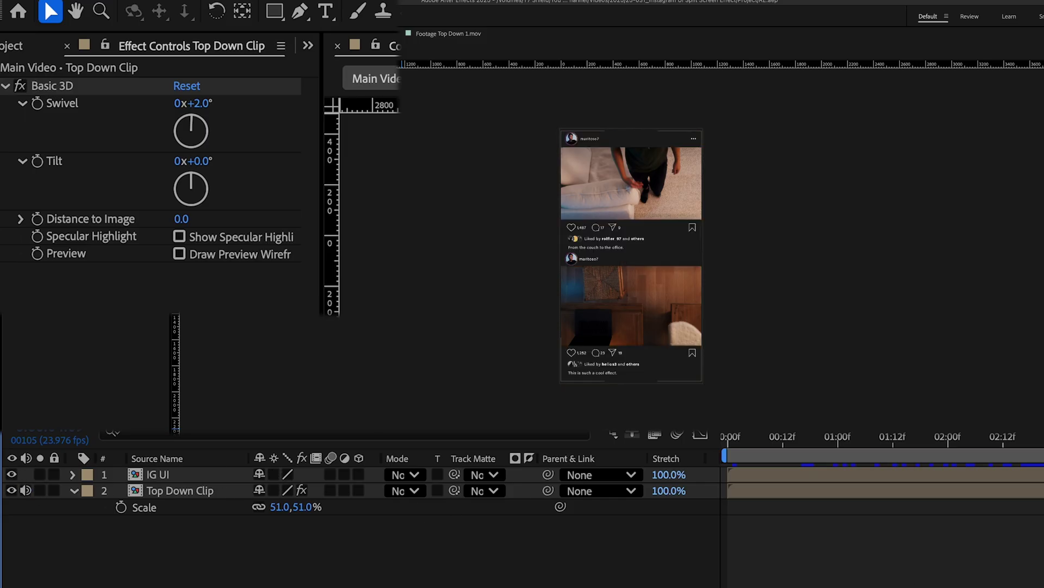
{"action": "key", "text": "space"}
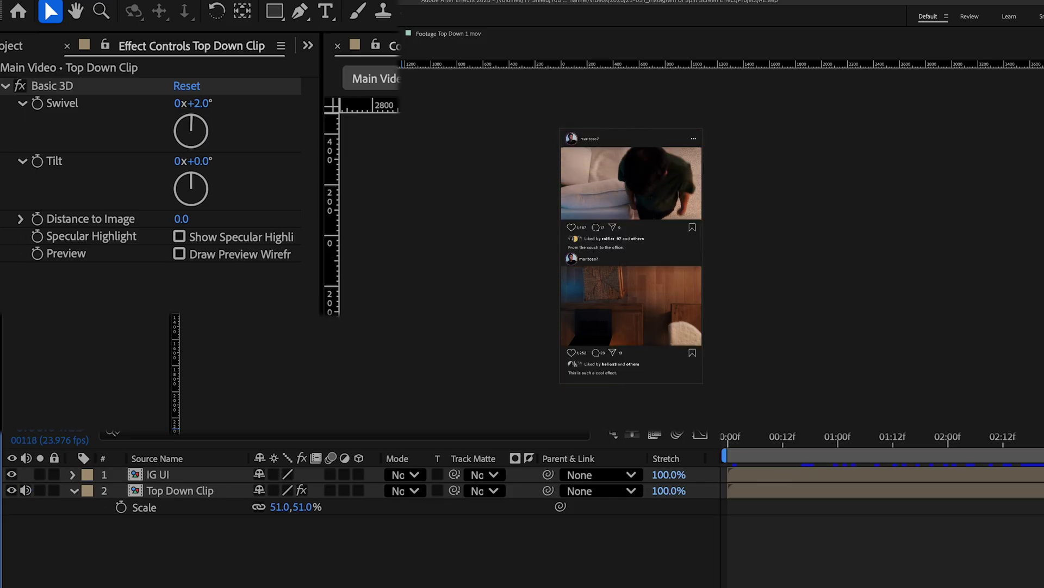
Duplicate Top Down Clip and name the copy Top Down Clip Cutout
{"action": "left_click", "coordinate": [48, 175]}
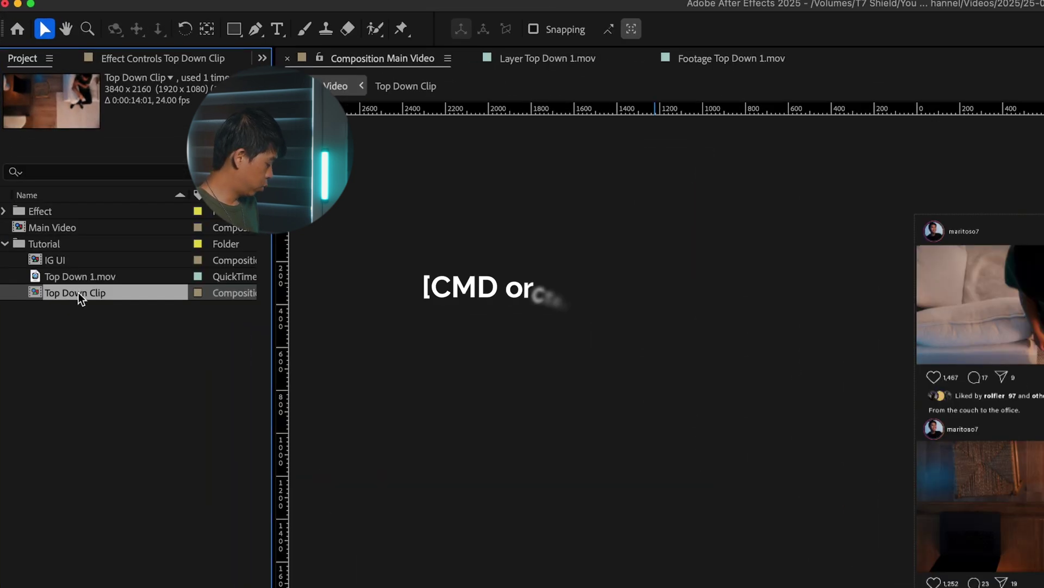
{"action": "key", "text": "super+d"}
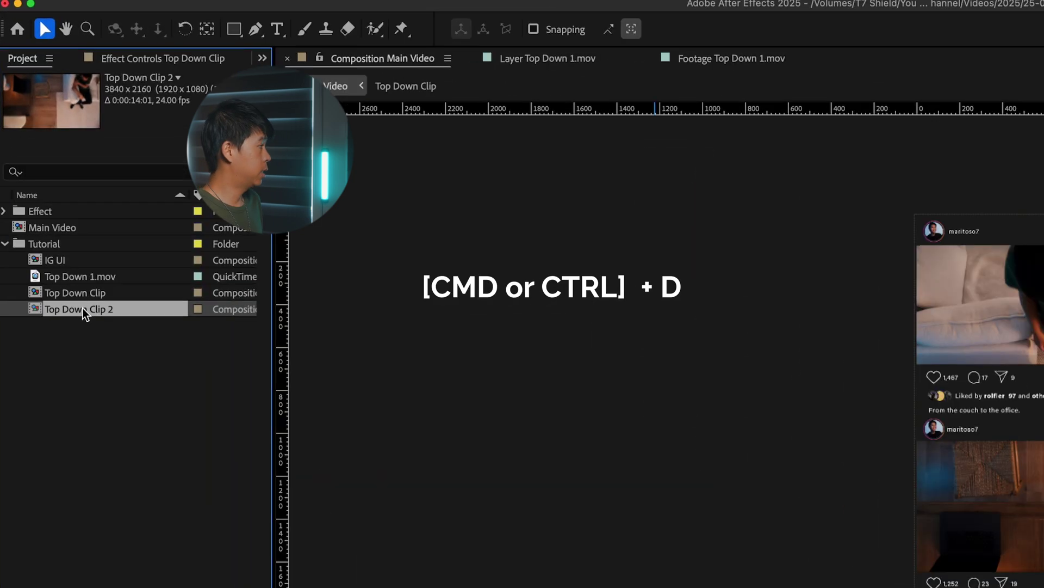
{"action": "key", "text": "Return"}
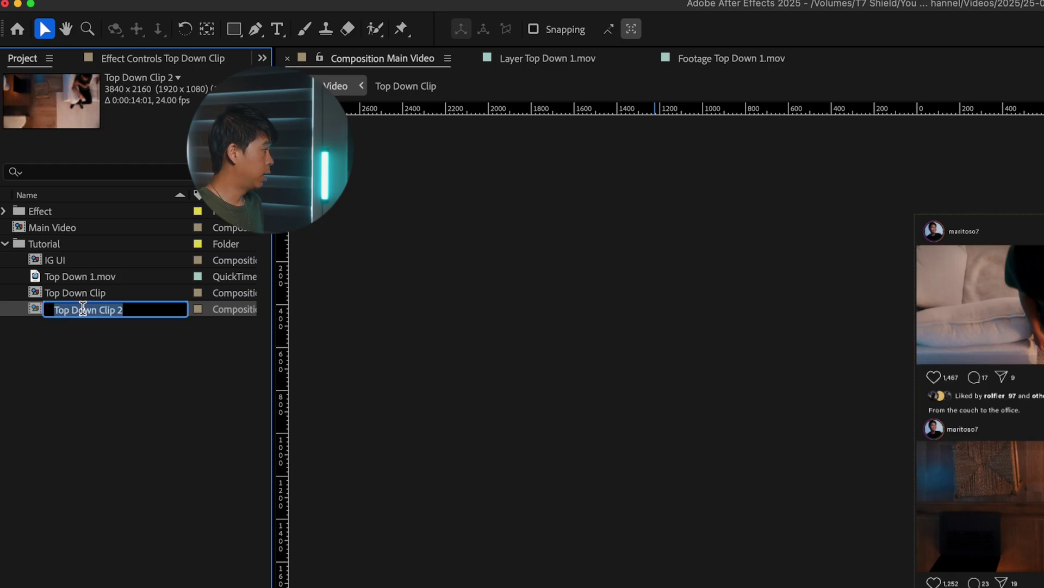
{"action": "key", "text": "Right"}
{"action": "type", "text": "Cutout"}
{"action": "key", "text": "Return"}
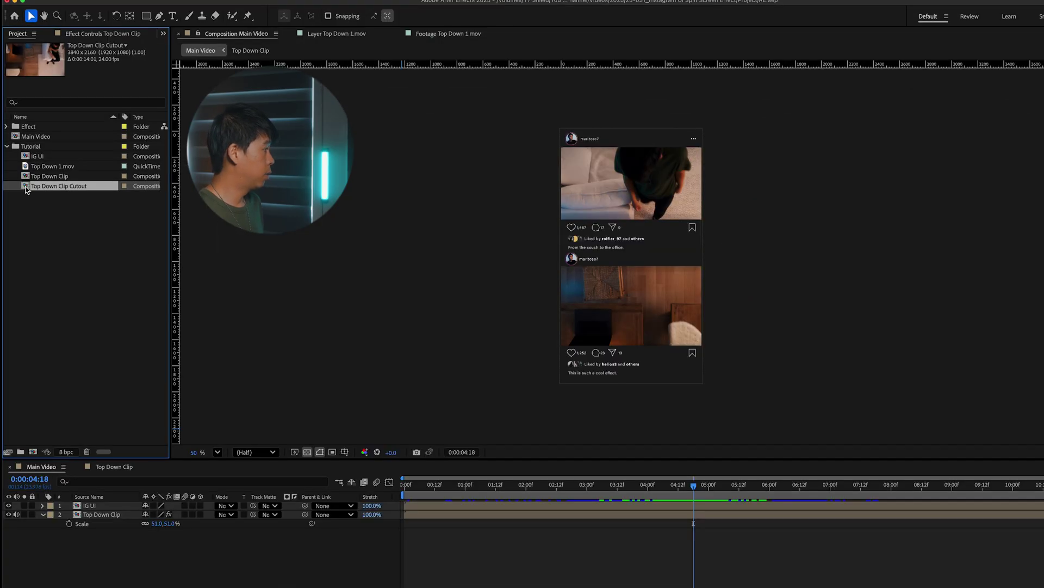
In Top Down Clip Cutout, delete the background footage layer 2, leaving only the person
{"action": "double_click", "coordinate": [26, 187]}
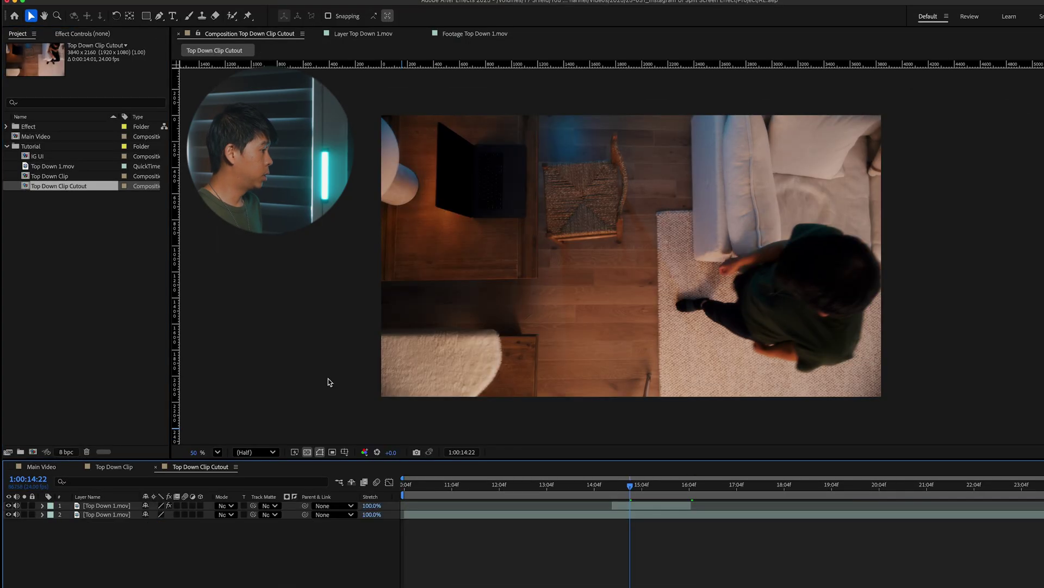
{"action": "left_click_drag", "start_coordinate": [631, 486], "coordinate": [614, 489]}
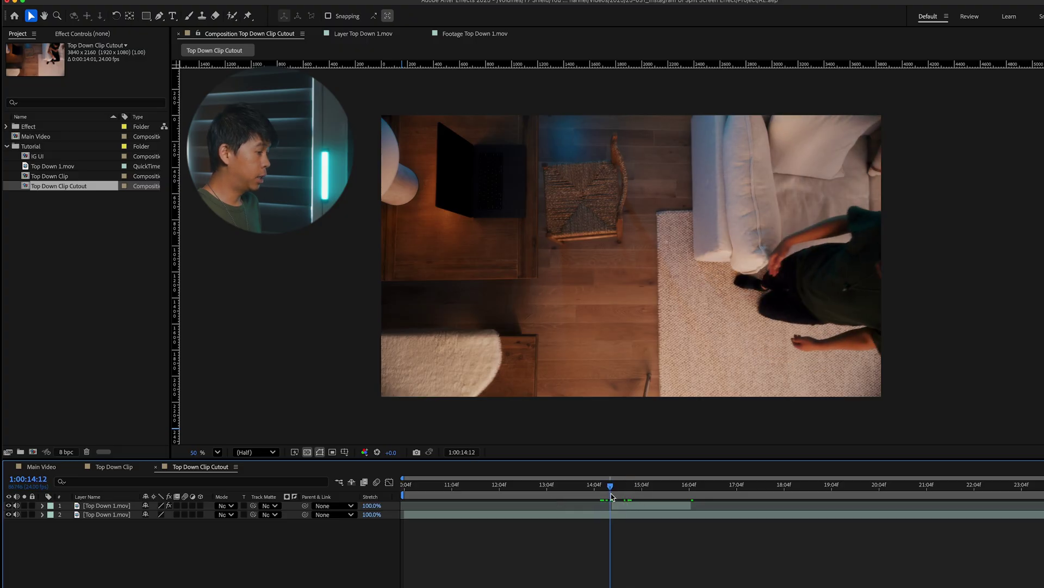
{"action": "left_click", "coordinate": [600, 514]}
{"action": "key", "text": "Delete"}
{"action": "left_click_drag", "start_coordinate": [611, 486], "coordinate": [671, 503]}
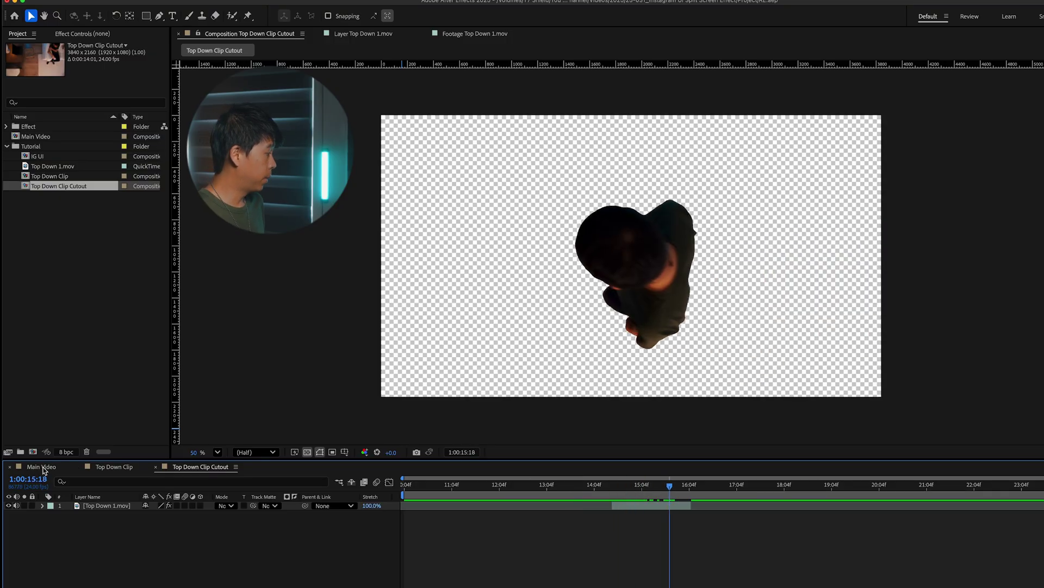
Add Top Down Clip Cutout to Main Video and preview frames 04:18 to 05:11
{"action": "left_click", "coordinate": [43, 468]}
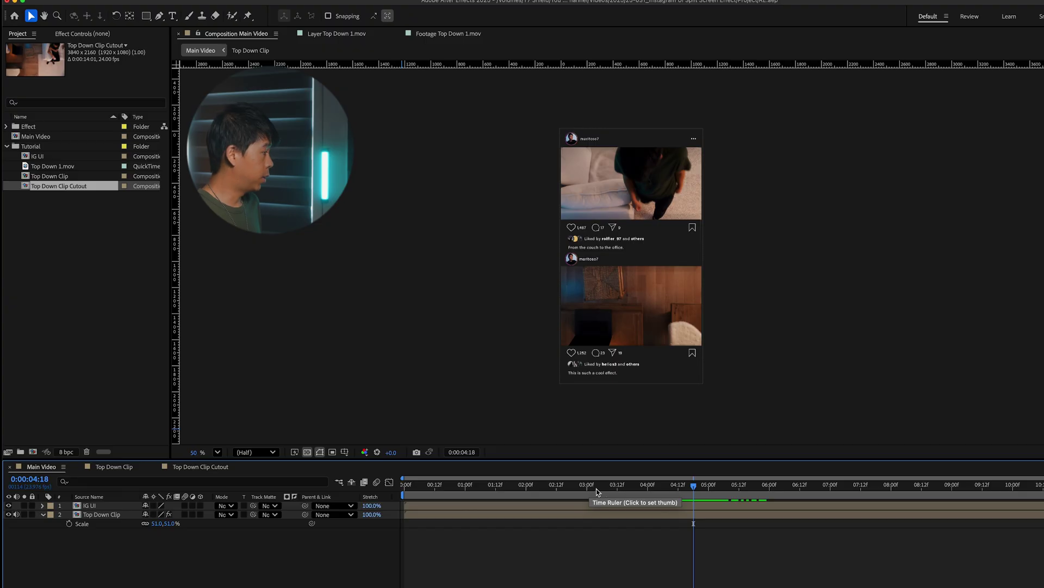
{"action": "left_click_drag", "start_coordinate": [27, 185], "coordinate": [147, 557]}
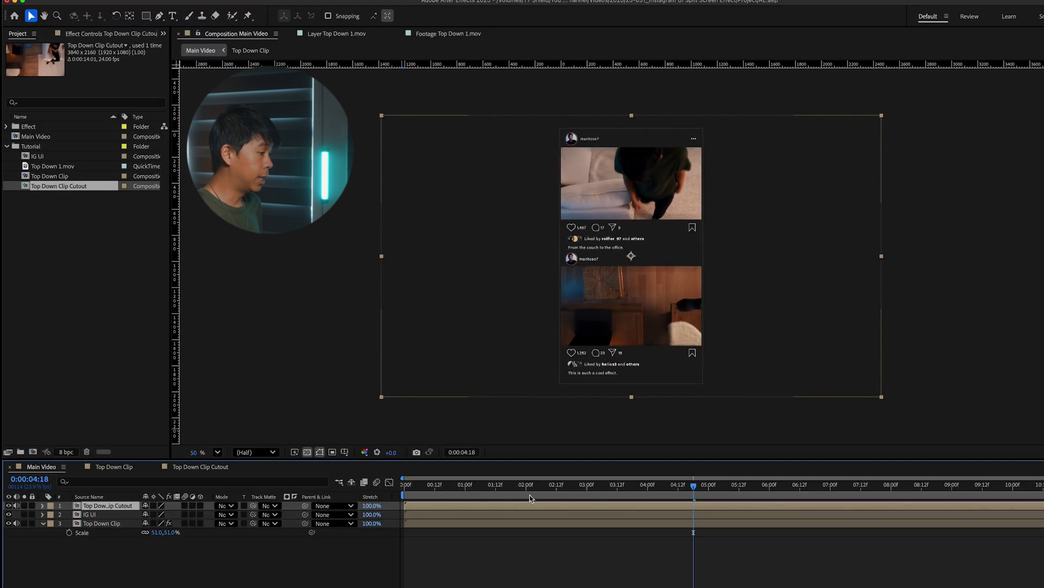
{"action": "left_click_drag", "start_coordinate": [545, 492], "coordinate": [696, 484]}
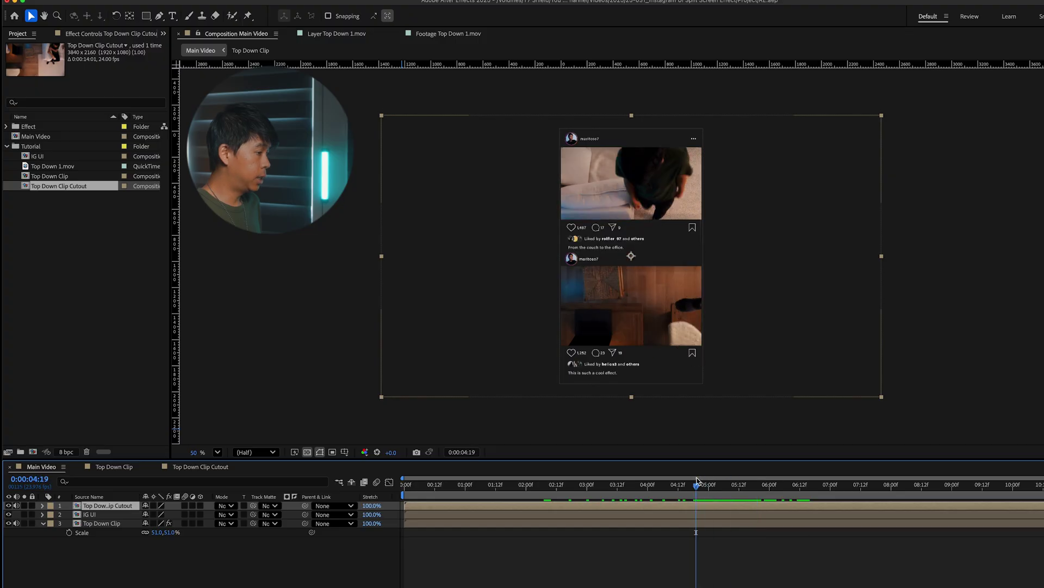
Set the Top Down Clip Cutout layer's rotation to -90°
{"action": "left_click", "coordinate": [99, 523]}
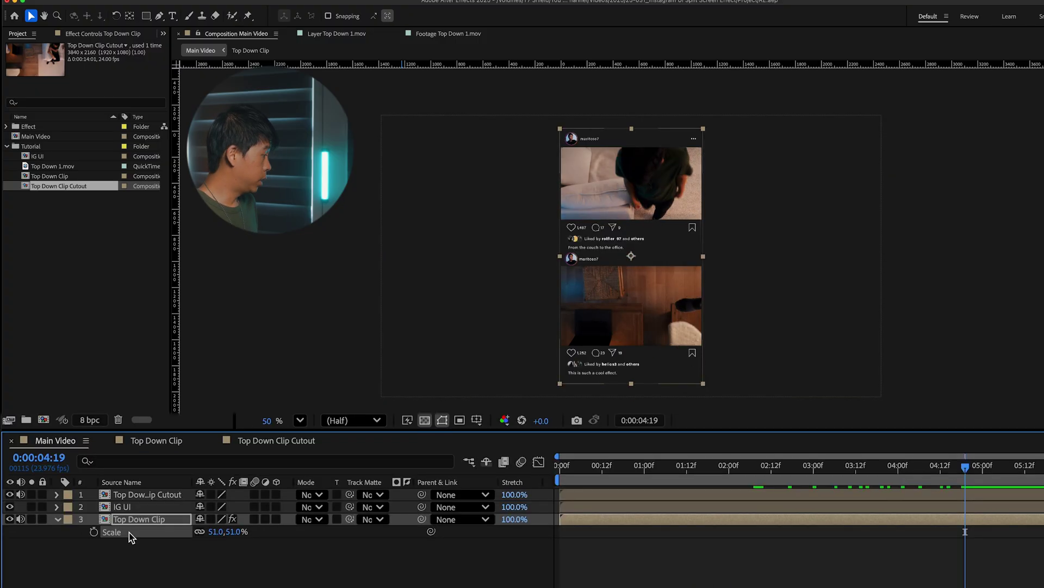
{"action": "left_click", "coordinate": [136, 494]}
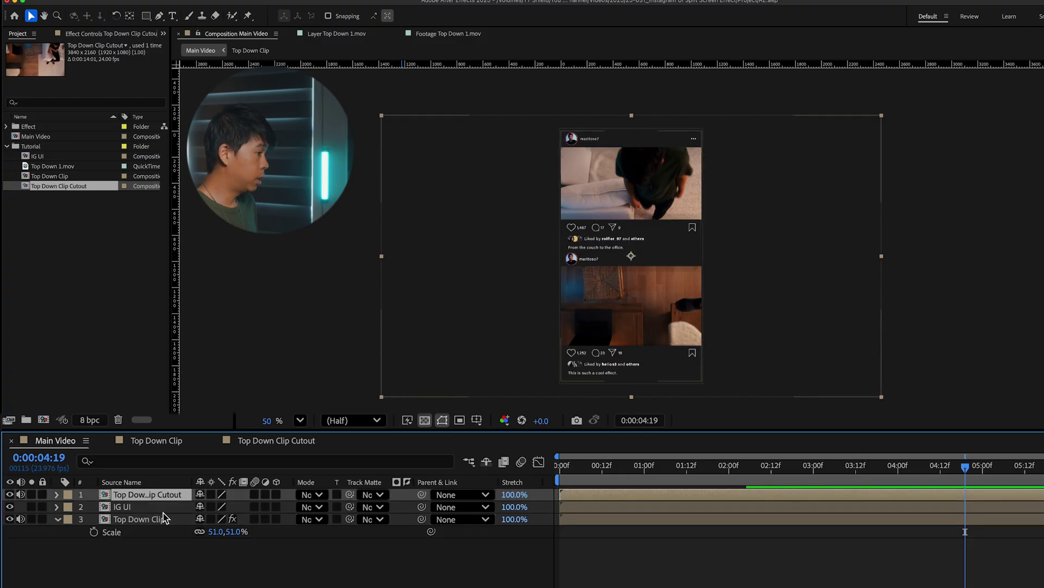
{"action": "left_click", "coordinate": [134, 519]}
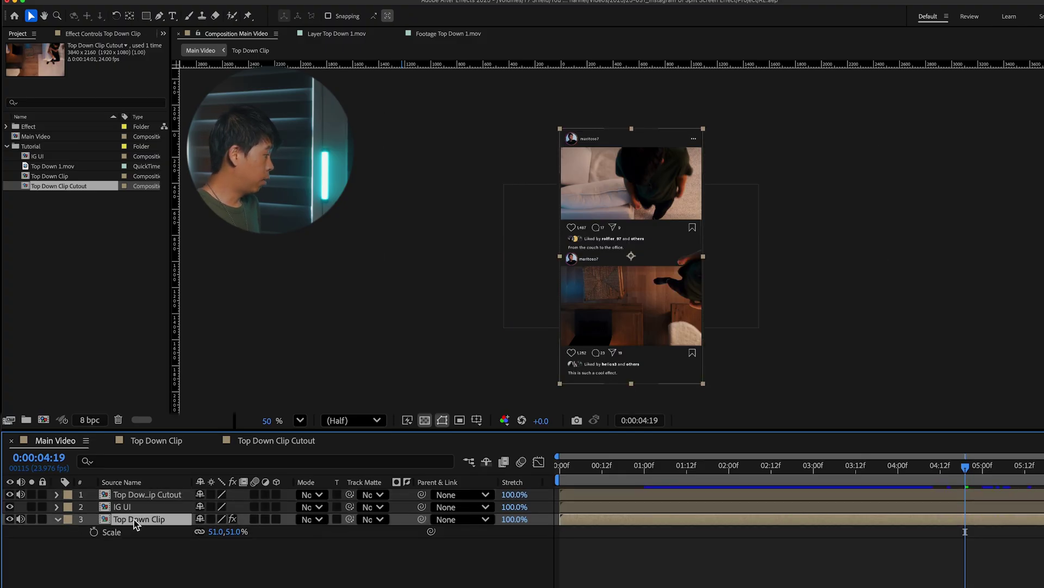
{"action": "key", "text": "r"}
{"action": "left_click", "coordinate": [158, 495]}
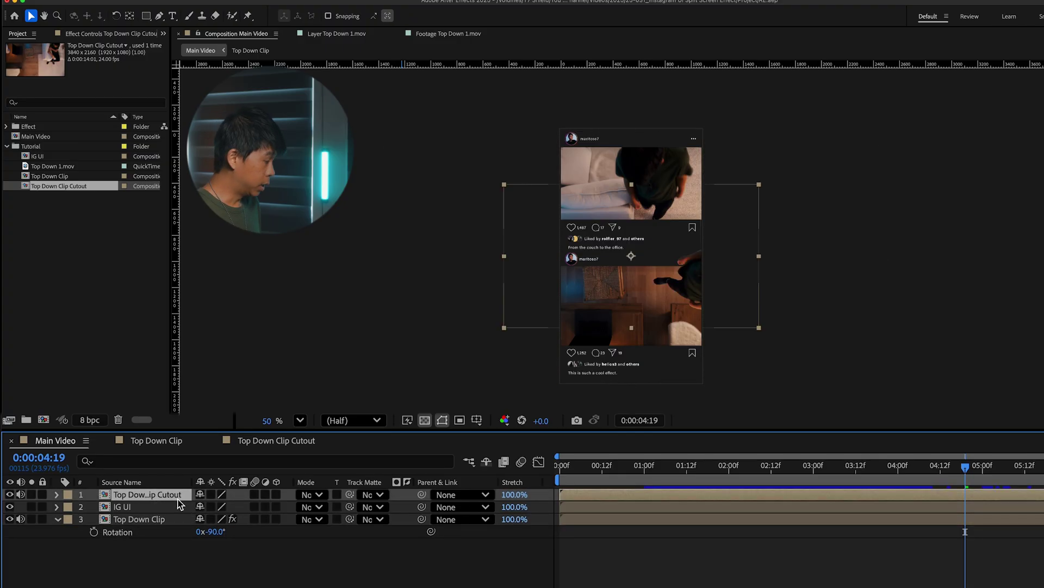
{"action": "key", "text": "r"}
{"action": "key", "text": "KP_Subtract"}
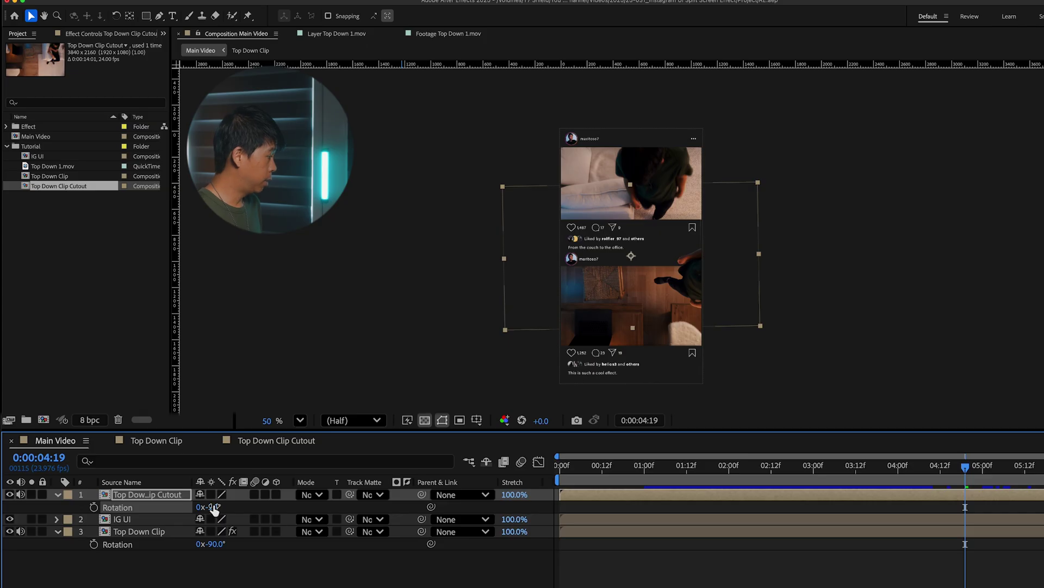
{"action": "left_click", "coordinate": [209, 507]}
{"action": "type", "text": "-90"}
{"action": "key", "text": "Return"}
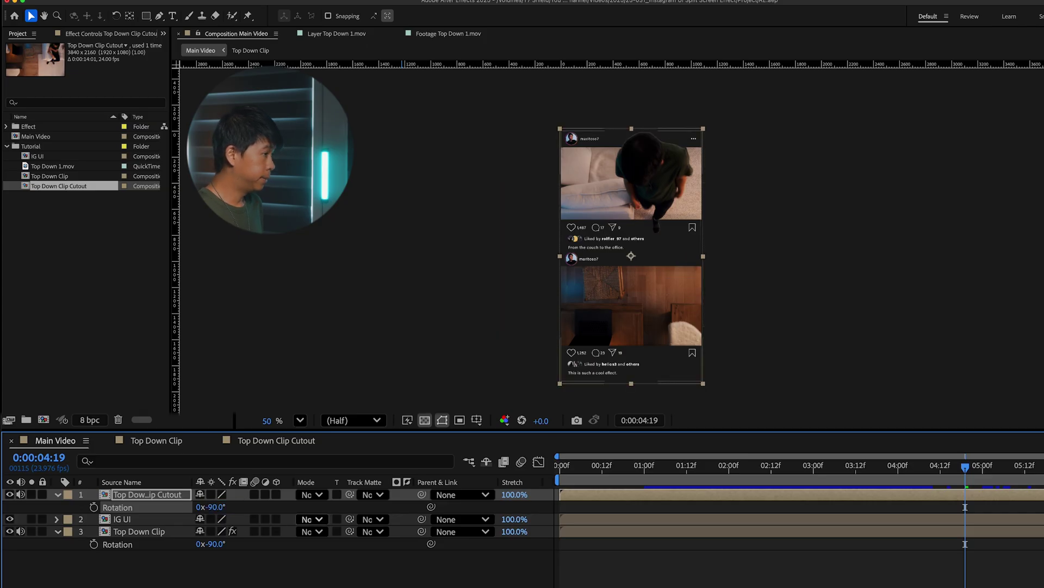
Copy Top Down Clip's Basic 3D effect onto the cutout layer and preview
{"action": "left_click", "coordinate": [157, 560]}
{"action": "left_click", "coordinate": [138, 532]}
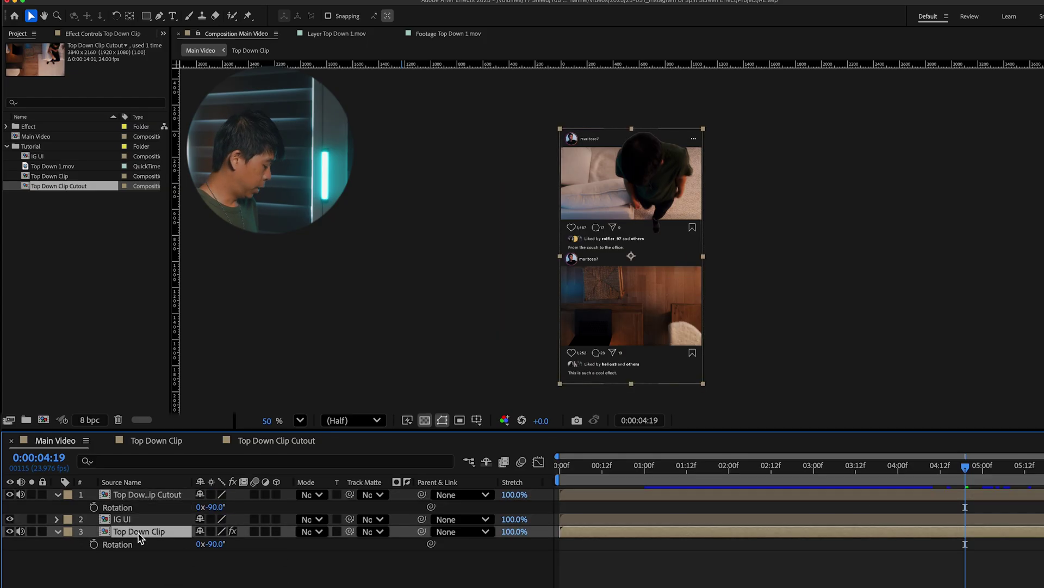
{"action": "key", "text": "e"}
{"action": "left_click", "coordinate": [115, 558]}
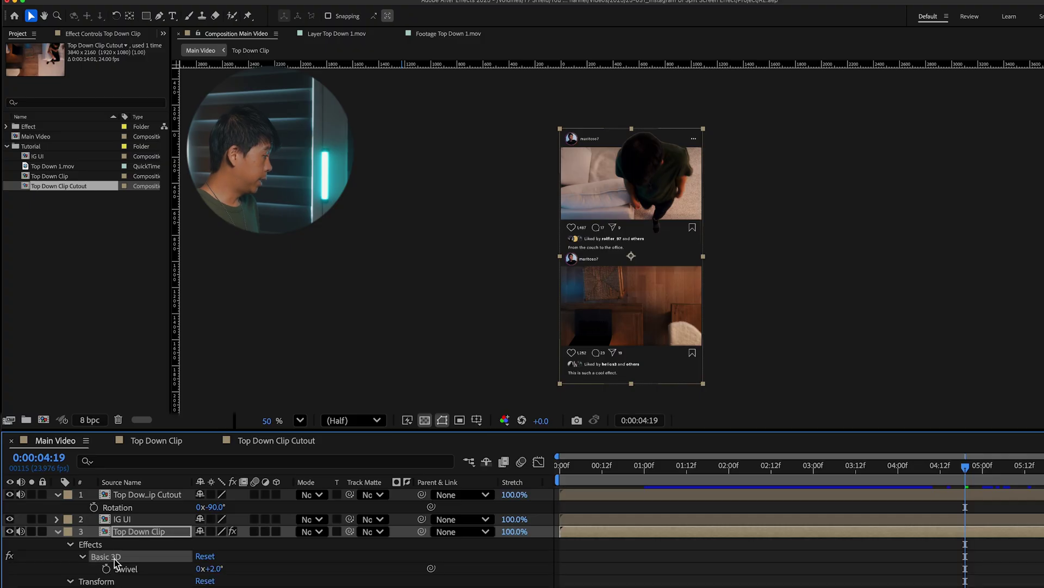
{"action": "left_click", "coordinate": [123, 532]}
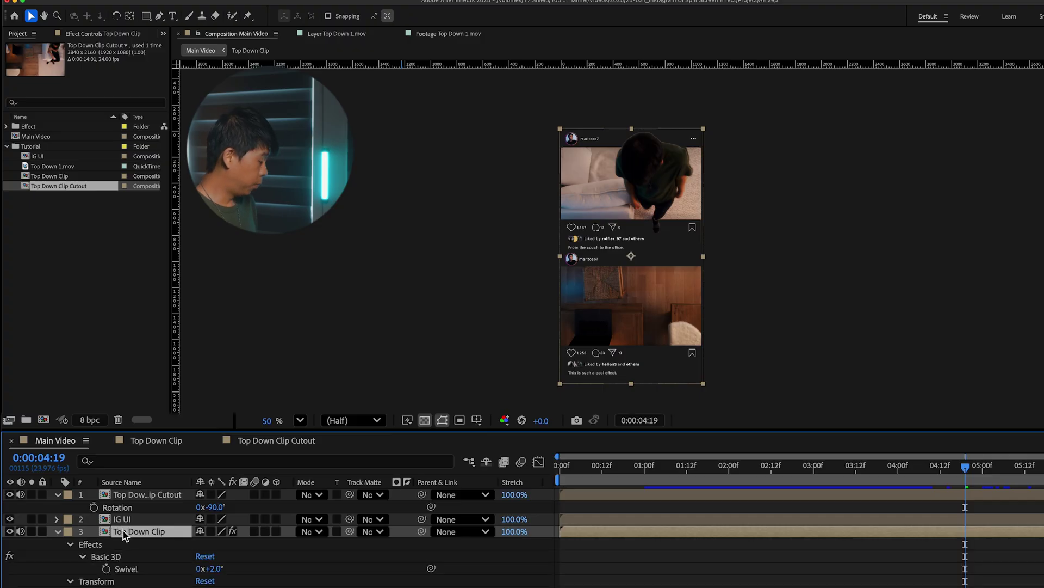
{"action": "left_click", "coordinate": [117, 557]}
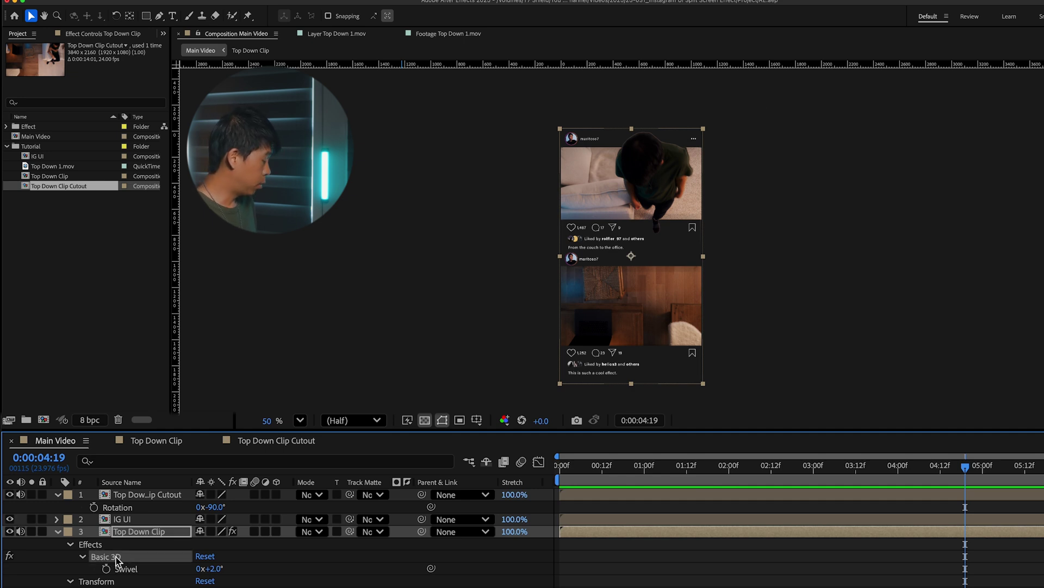
{"action": "left_click", "coordinate": [142, 492]}
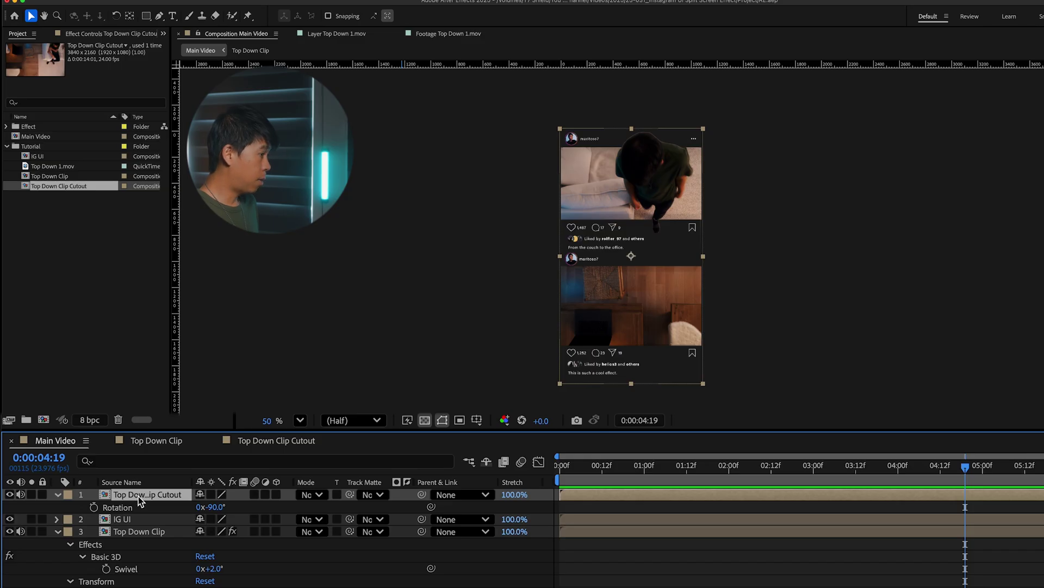
{"action": "key", "text": "ctrl+v"}
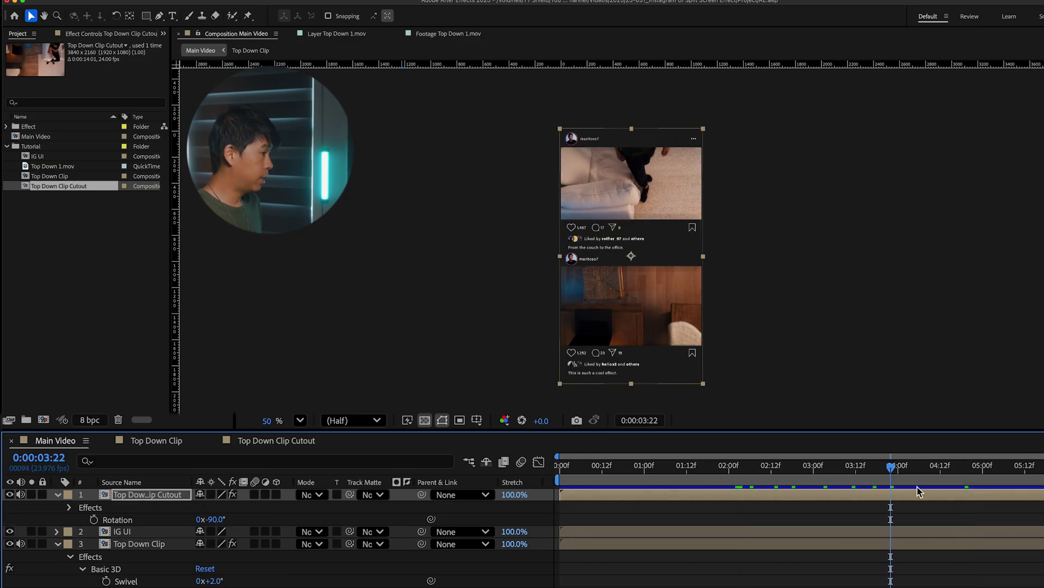
{"action": "key", "text": "space"}
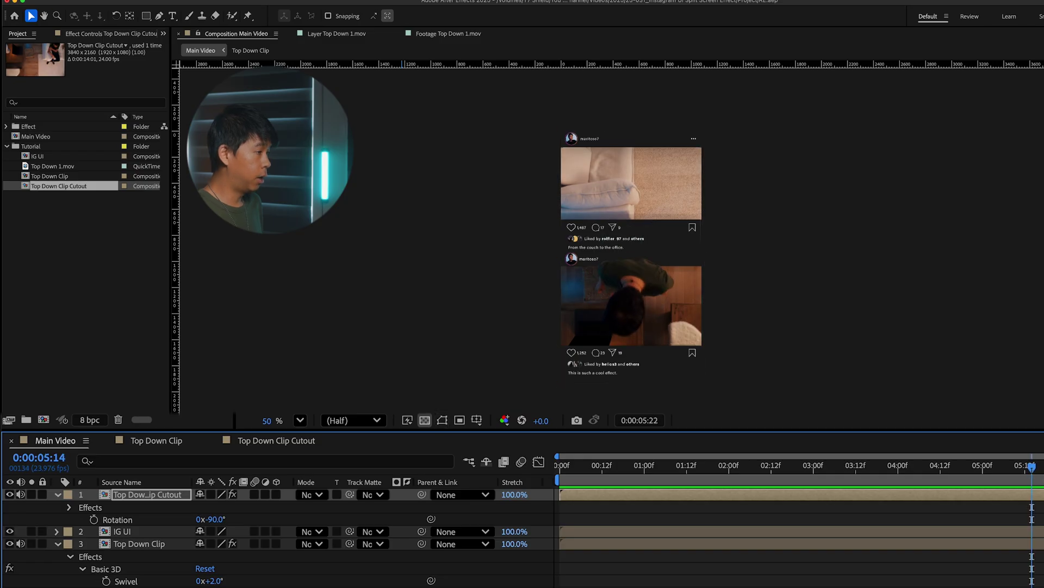
{"action": "left_click_drag", "start_coordinate": [963, 475], "coordinate": [921, 479]}
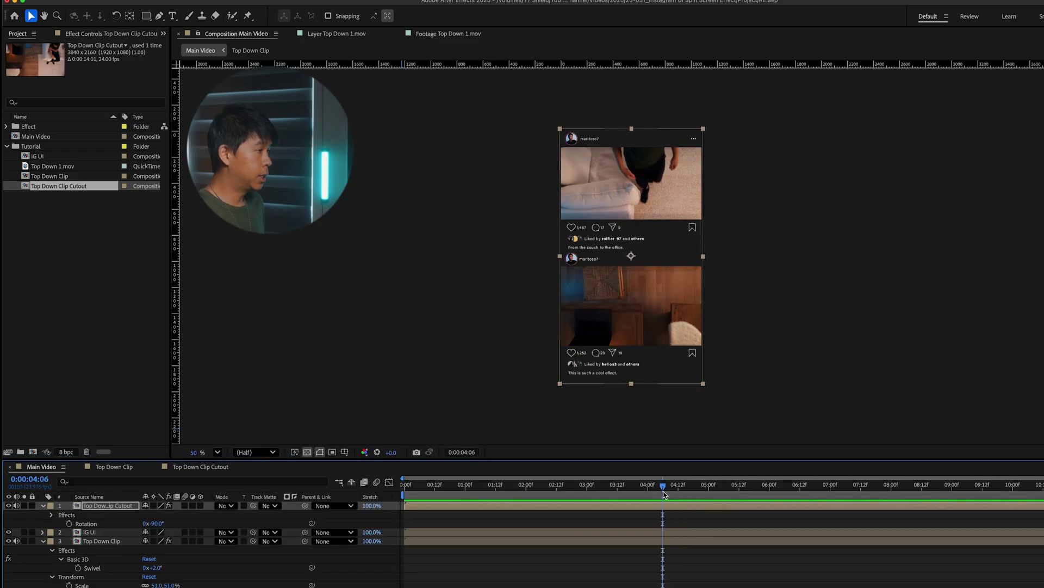
Duplicate the IG UI layer and name the copy IG UI top
{"action": "left_click_drag", "start_coordinate": [664, 491], "coordinate": [683, 492]}
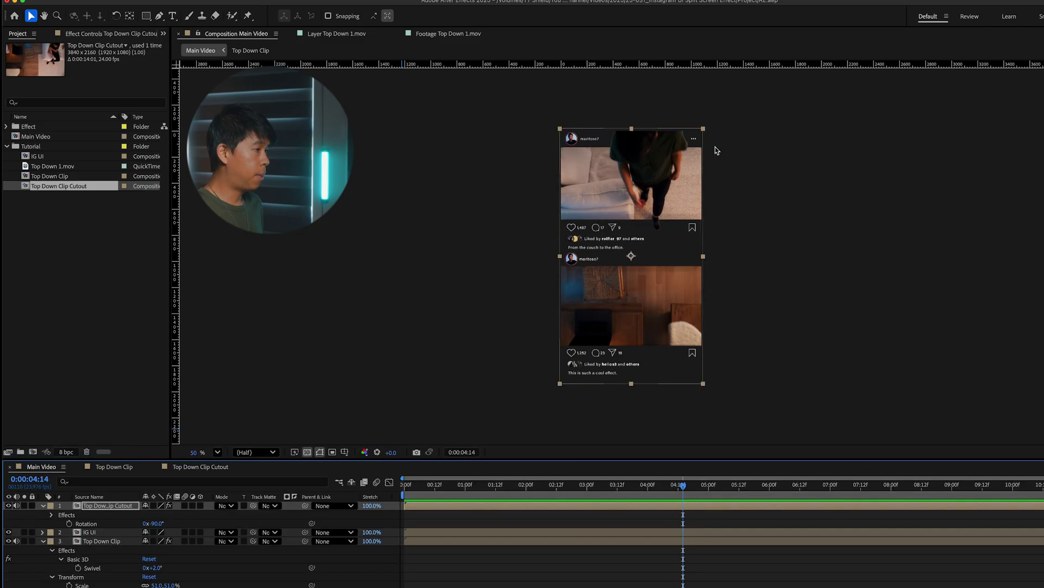
{"action": "left_click_drag", "start_coordinate": [689, 491], "coordinate": [664, 491]}
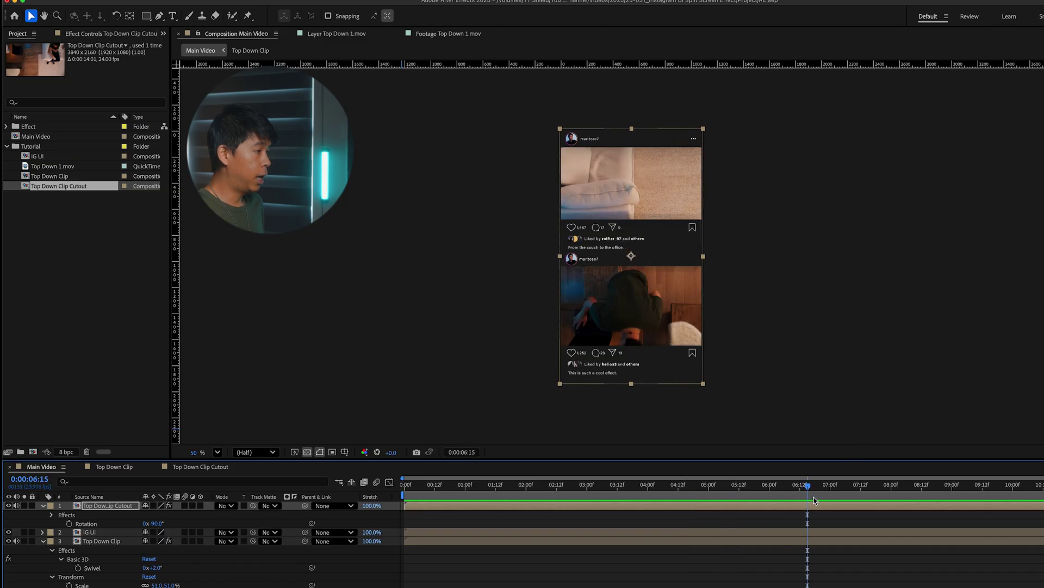
{"action": "left_click", "coordinate": [91, 531]}
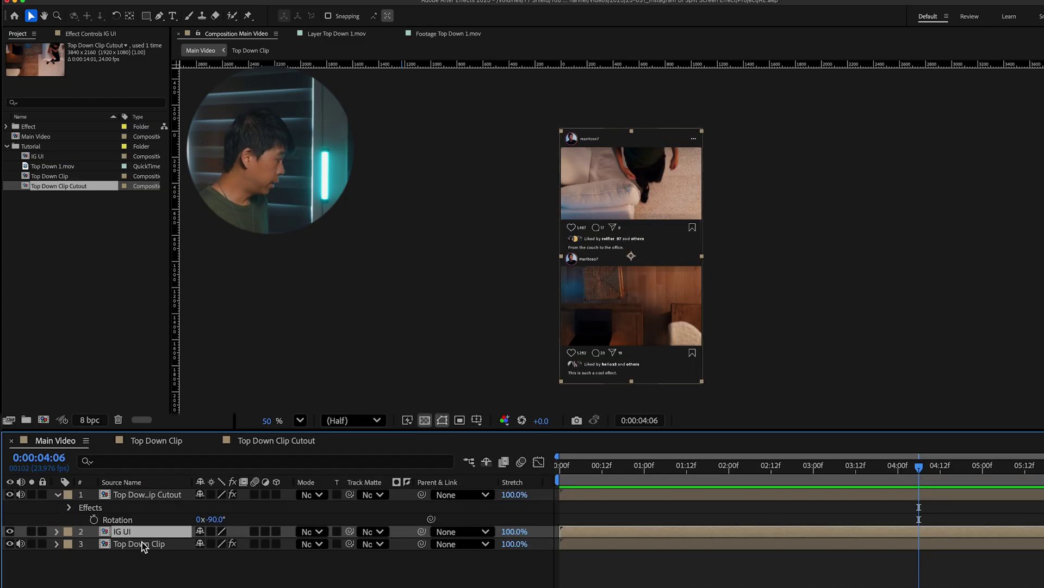
{"action": "key", "text": "super+d"}
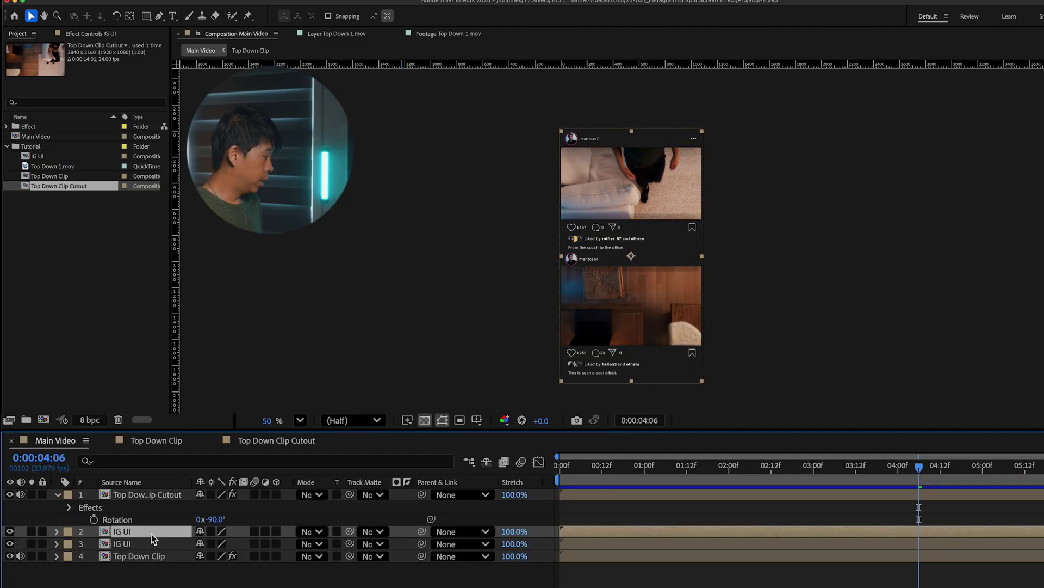
{"action": "key", "text": "Return"}
{"action": "type", "text": "top"}
{"action": "key", "text": "Return"}
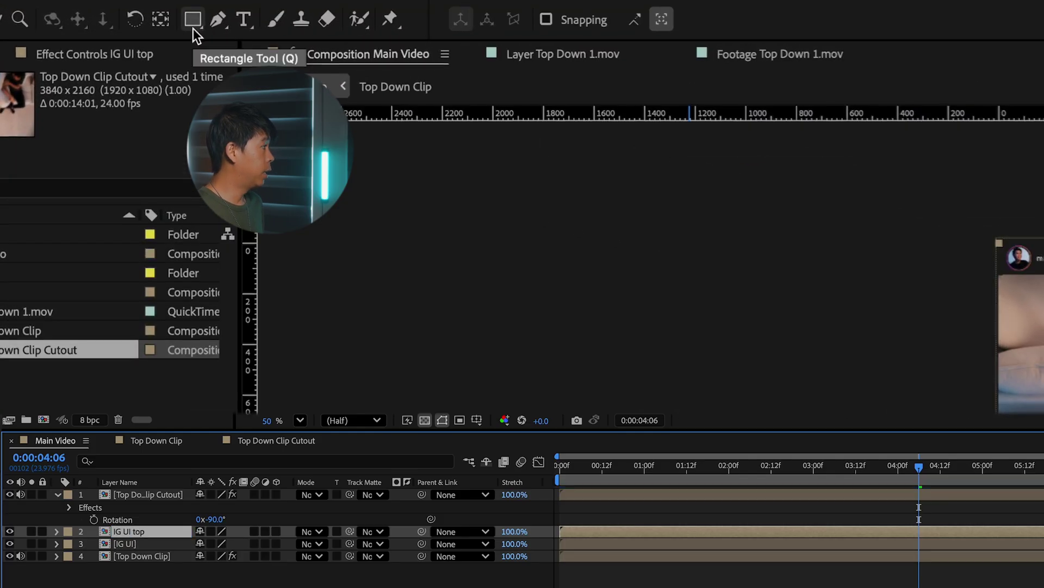
Mask IG UI top to the feed's top strip with a rectangle and move it to the top of the stack
{"action": "left_click", "coordinate": [193, 20]}
{"action": "left_click_drag", "start_coordinate": [518, 113], "coordinate": [786, 175]}
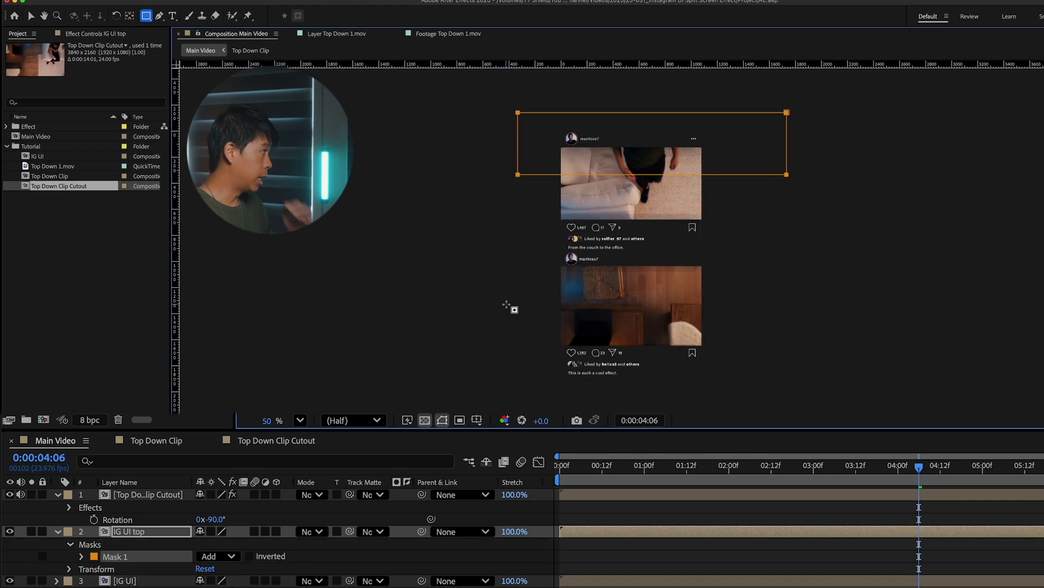
{"action": "left_click", "coordinate": [31, 15]}
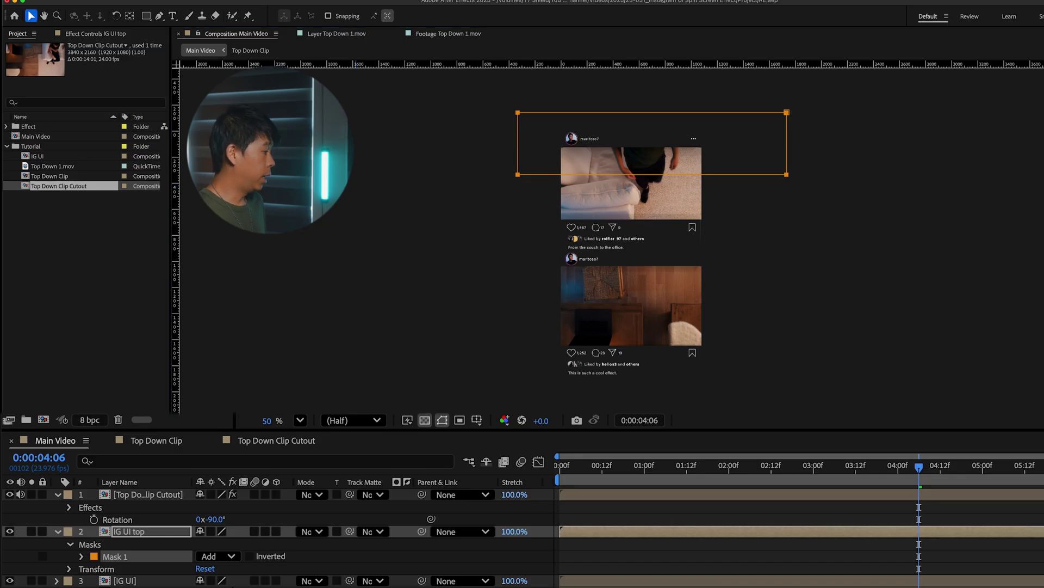
{"action": "left_click", "coordinate": [135, 532]}
{"action": "left_click_drag", "start_coordinate": [136, 532], "coordinate": [138, 496]}
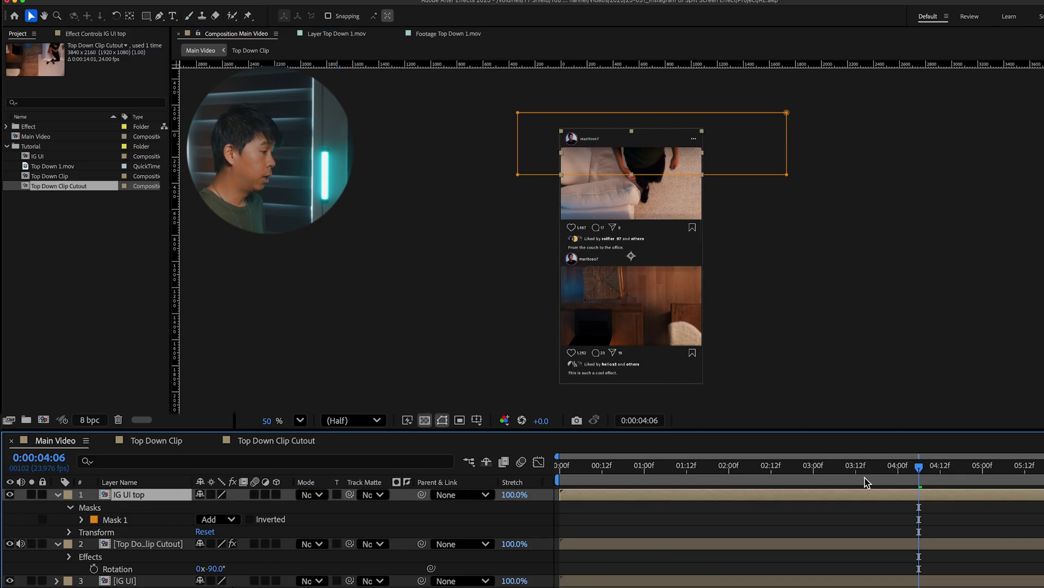
{"action": "left_click_drag", "start_coordinate": [865, 482], "coordinate": [1032, 483]}
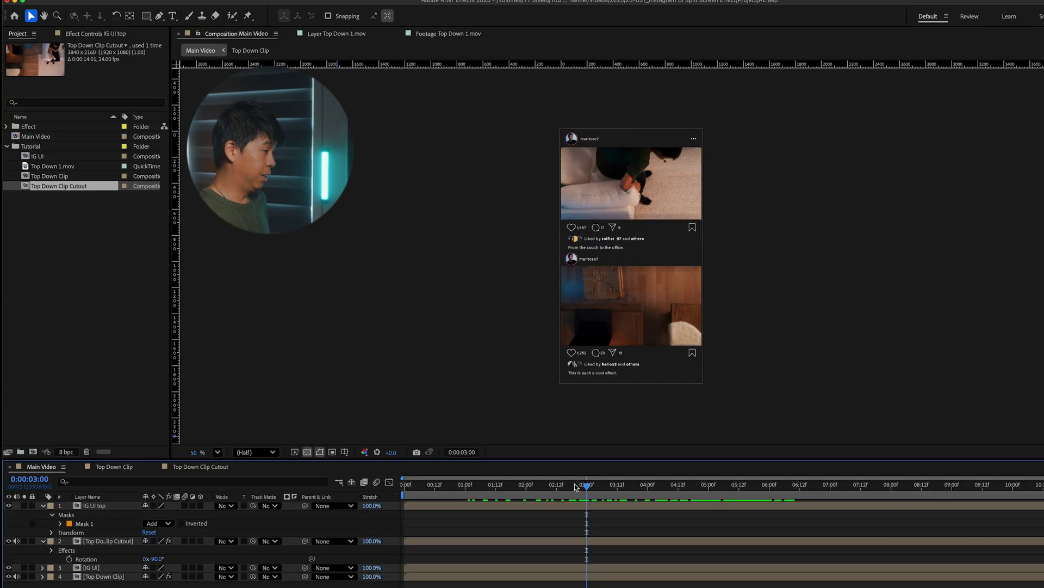
{"action": "left_click", "coordinate": [575, 485]}
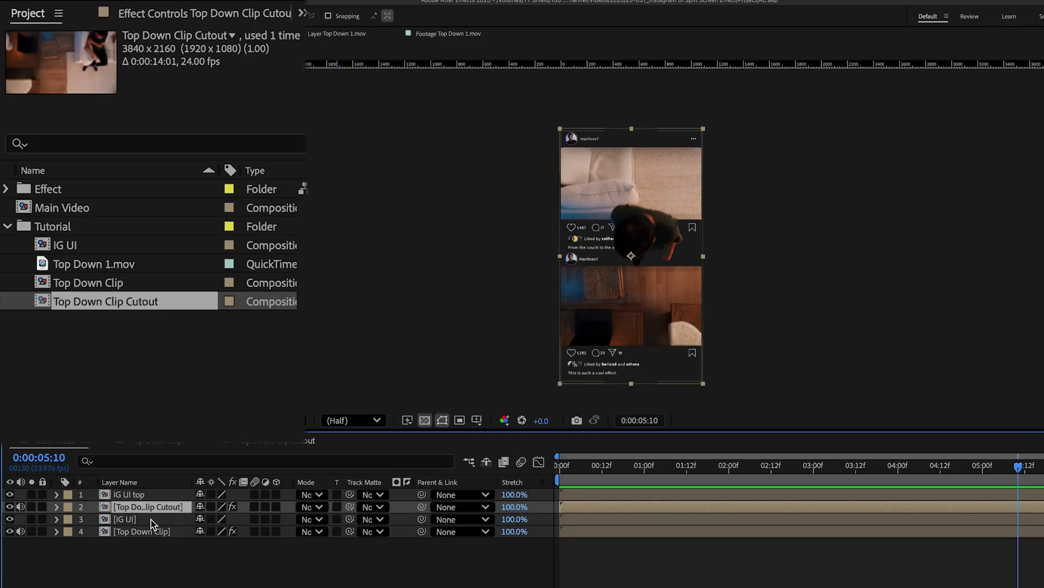
Duplicate the Top Down Clip Cutout layer and drag CC Slant onto the new copy
{"action": "left_click", "coordinate": [152, 509]}
{"action": "key", "text": "super+d"}
{"action": "left_click", "coordinate": [152, 518]}
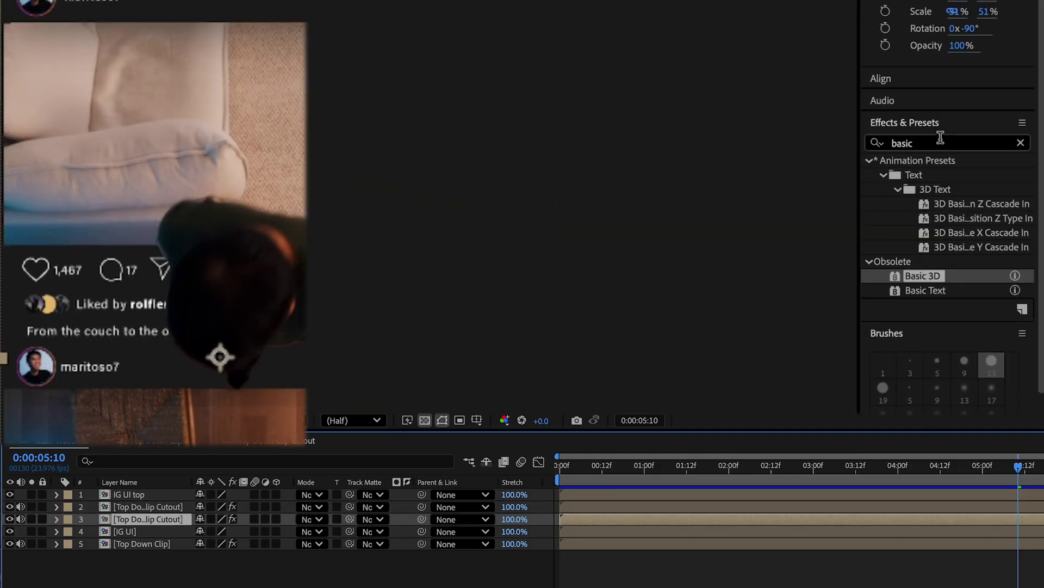
{"action": "double_click", "coordinate": [939, 141]}
{"action": "type", "text": "cc slant"}
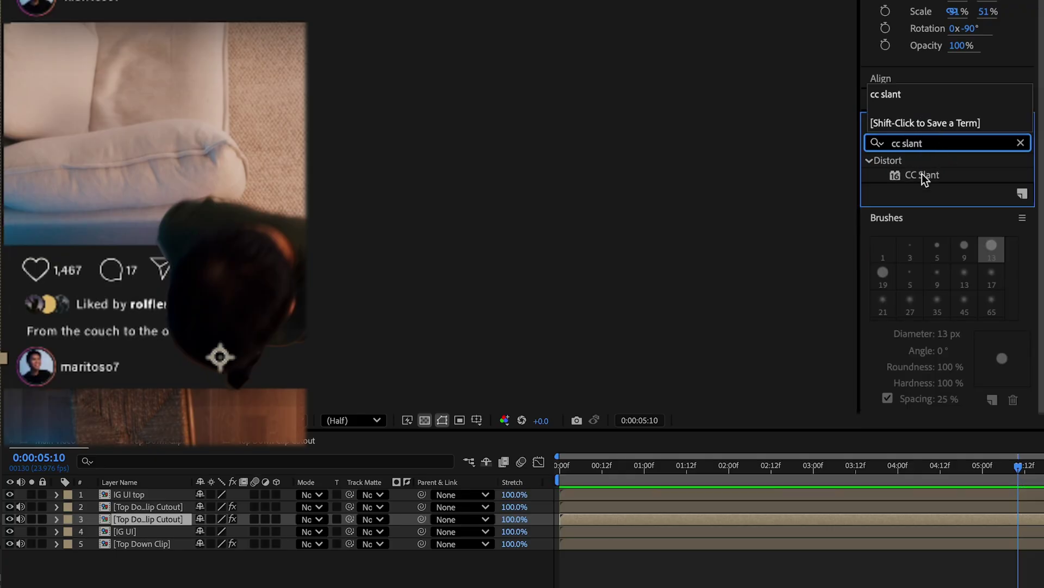
{"action": "left_click_drag", "start_coordinate": [922, 177], "coordinate": [121, 519]}
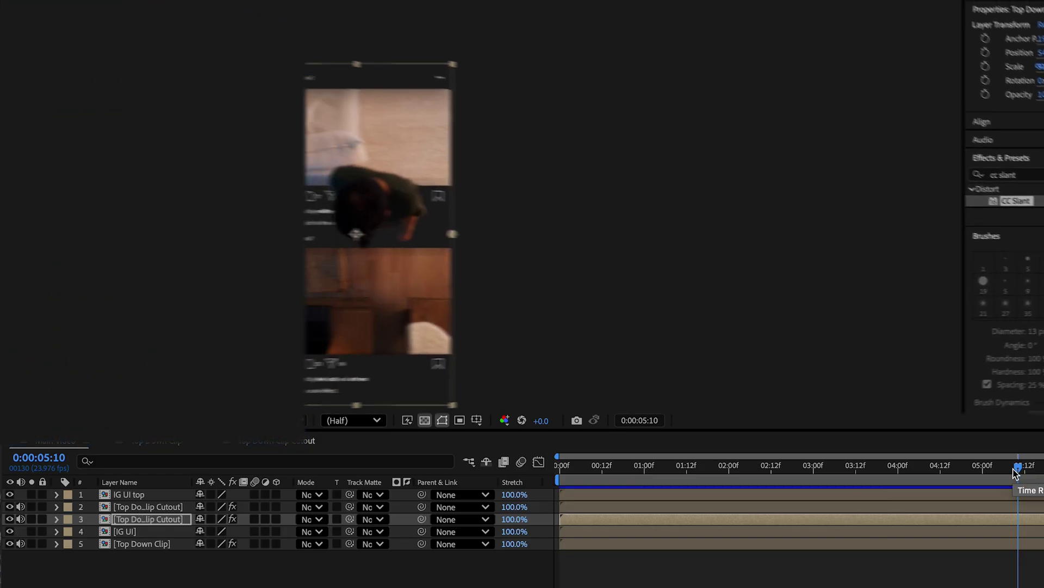
Move the current time to about 4:20 and preview the composition with the duplicated layer
{"action": "left_click_drag", "start_coordinate": [1019, 471], "coordinate": [963, 475]}
{"action": "key", "text": "Page_Down"}
{"action": "key", "text": "Page_Down"}
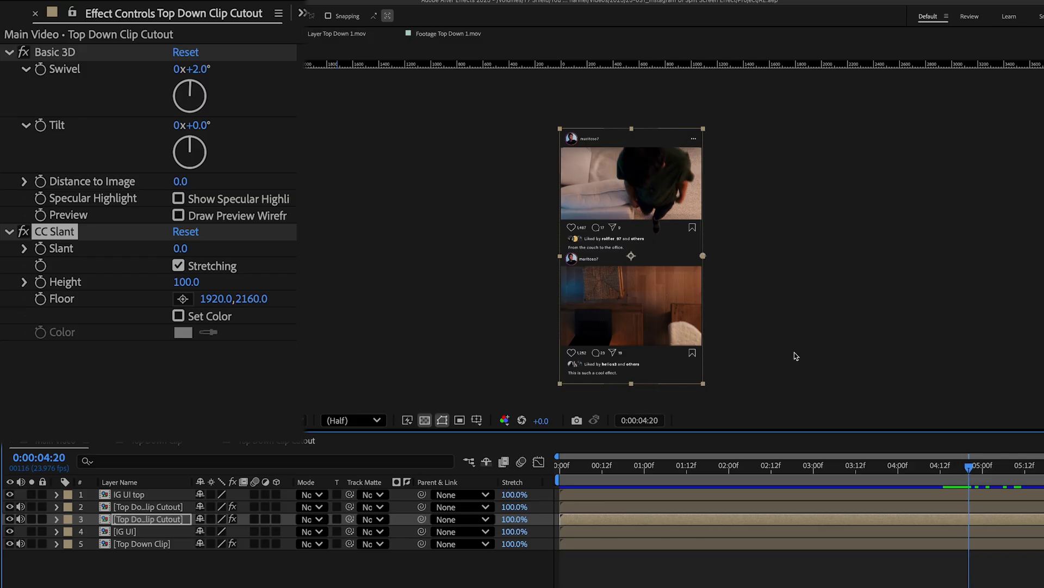
{"action": "left_click", "coordinate": [988, 521]}
{"action": "left_click_drag", "start_coordinate": [968, 468], "coordinate": [969, 471]}
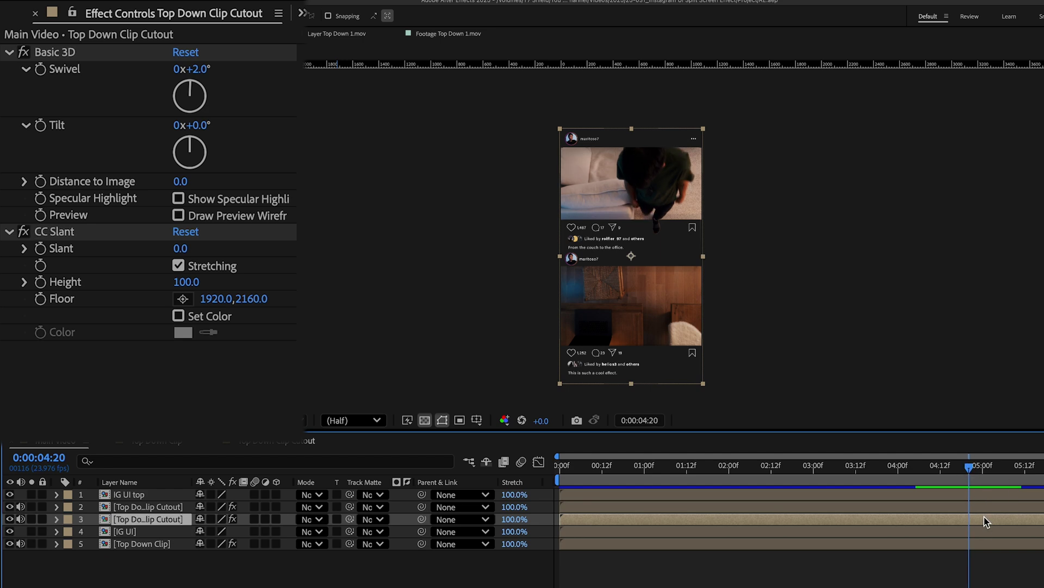
{"action": "left_click", "coordinate": [943, 541]}
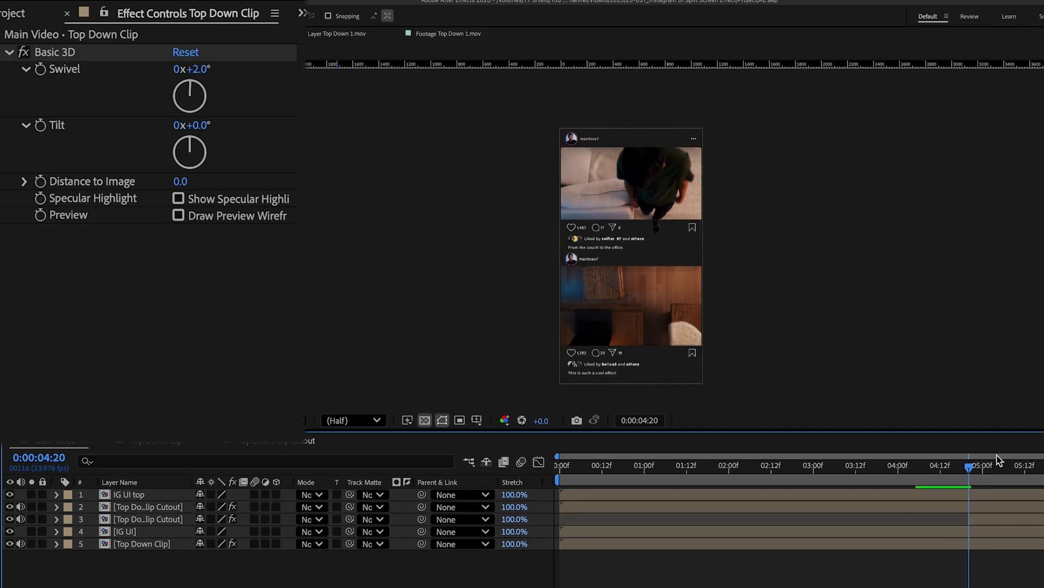
{"action": "key", "text": "space"}
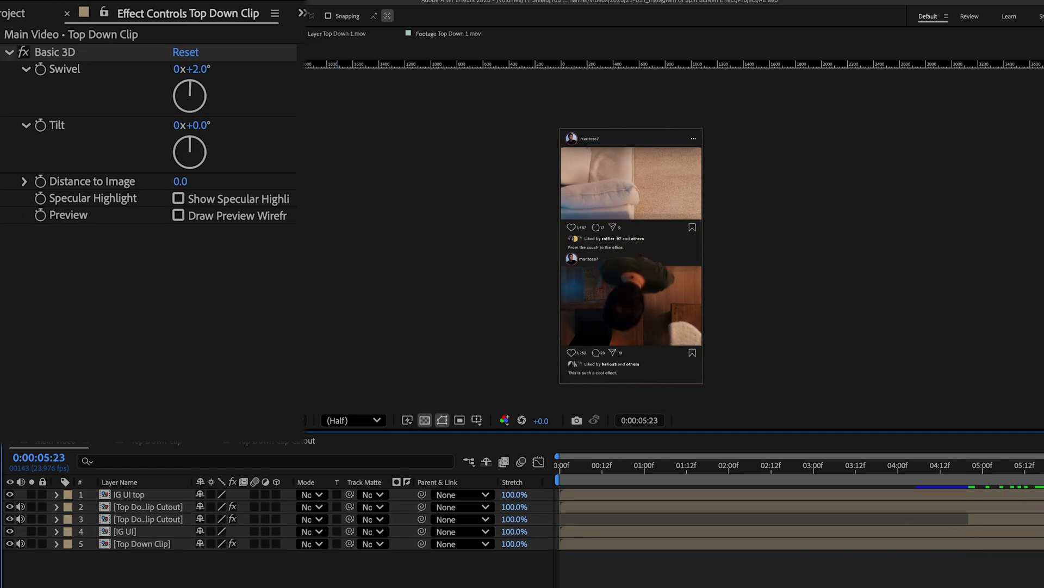
{"action": "left_click", "coordinate": [1012, 519]}
{"action": "left_click", "coordinate": [1023, 543]}
{"action": "left_click", "coordinate": [1013, 519]}
Pick the CC Slant Floor point at the person's feet (2523.9,1315.3)
{"action": "key", "text": "space"}
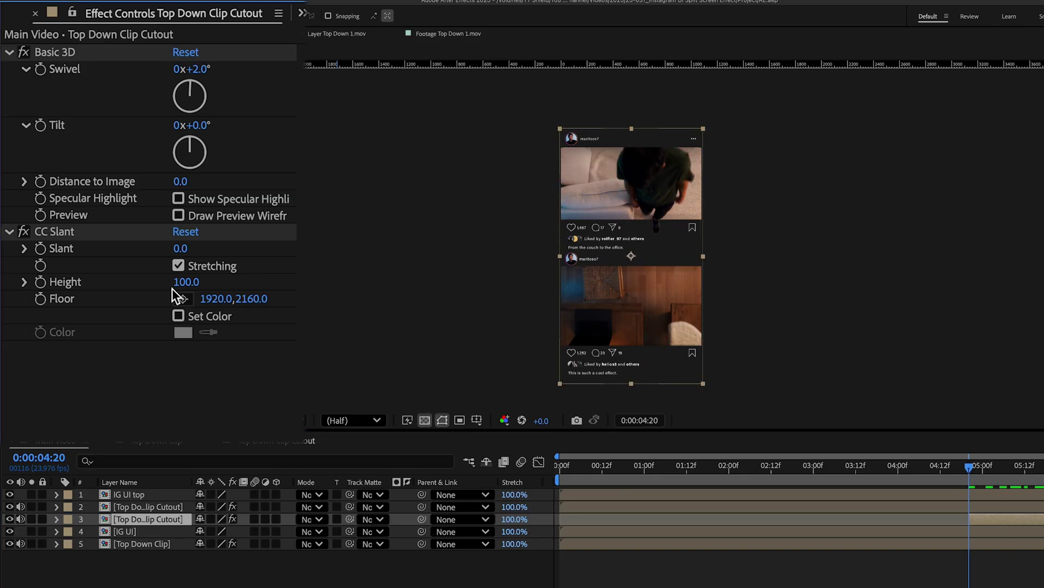
{"action": "left_click", "coordinate": [43, 299]}
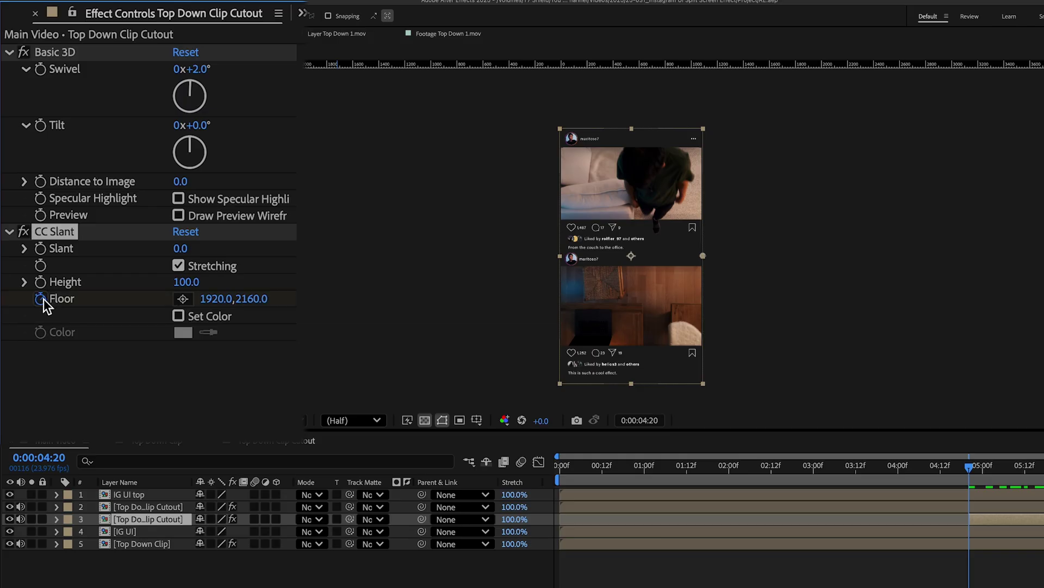
{"action": "left_click", "coordinate": [183, 298]}
{"action": "left_click", "coordinate": [646, 215]}
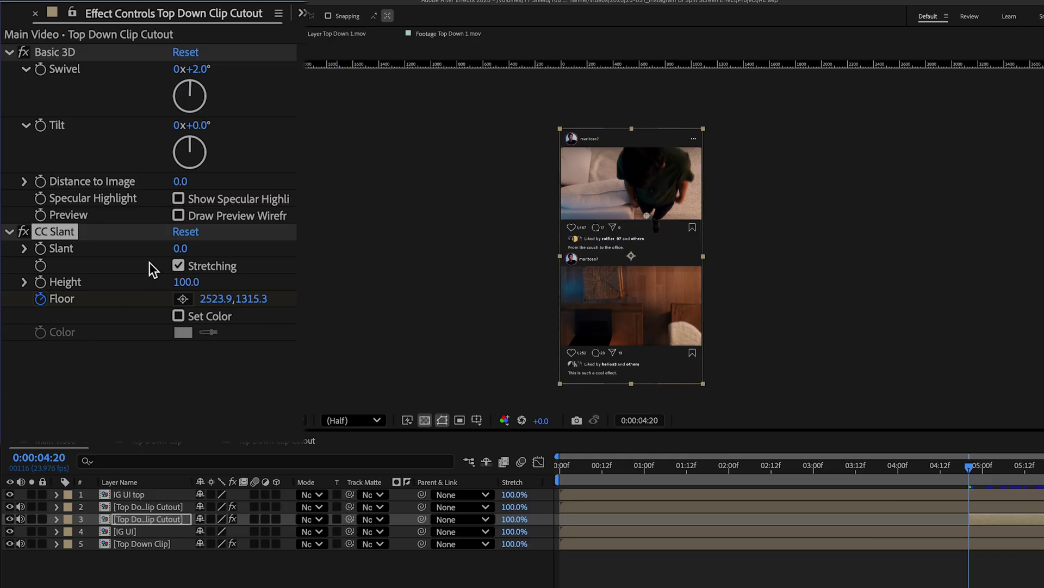
Set the CC Slant amount to -40 and Height to 65
{"action": "left_click", "coordinate": [184, 248]}
{"action": "type", "text": "-40"}
{"action": "key", "text": "Return"}
{"action": "left_click_drag", "start_coordinate": [185, 282], "coordinate": [147, 284]}
{"action": "left_click", "coordinate": [182, 283]}
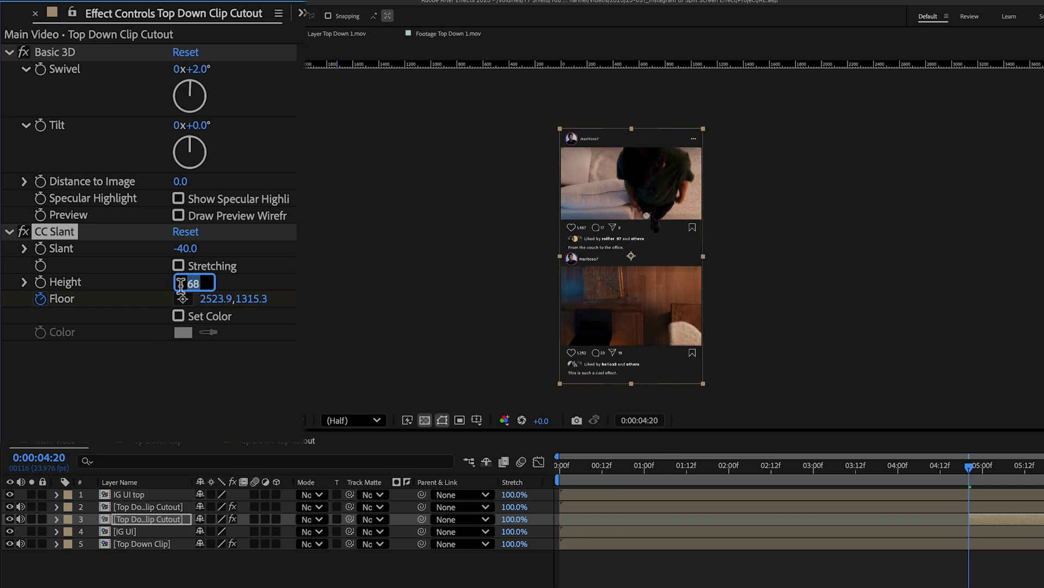
{"action": "type", "text": "65"}
{"action": "key", "text": "Return"}
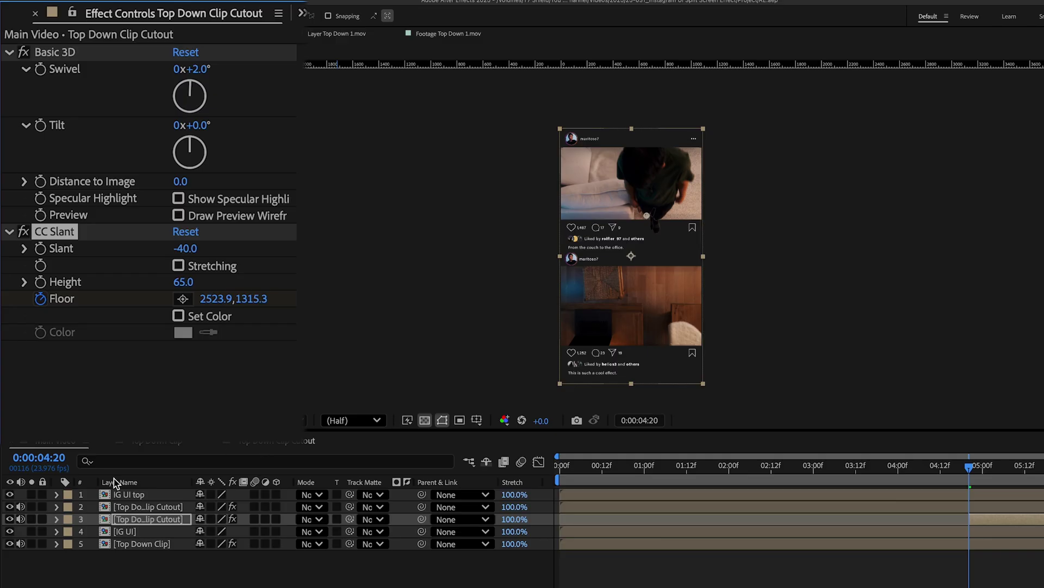
Rotate the shadow copy layer to -146°
{"action": "left_click", "coordinate": [174, 522]}
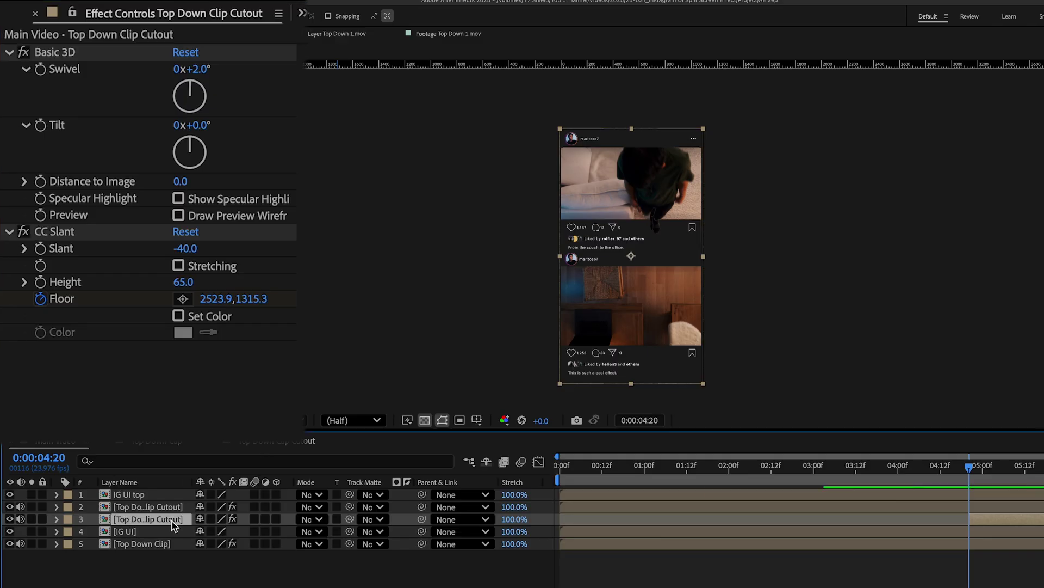
{"action": "key", "text": "r"}
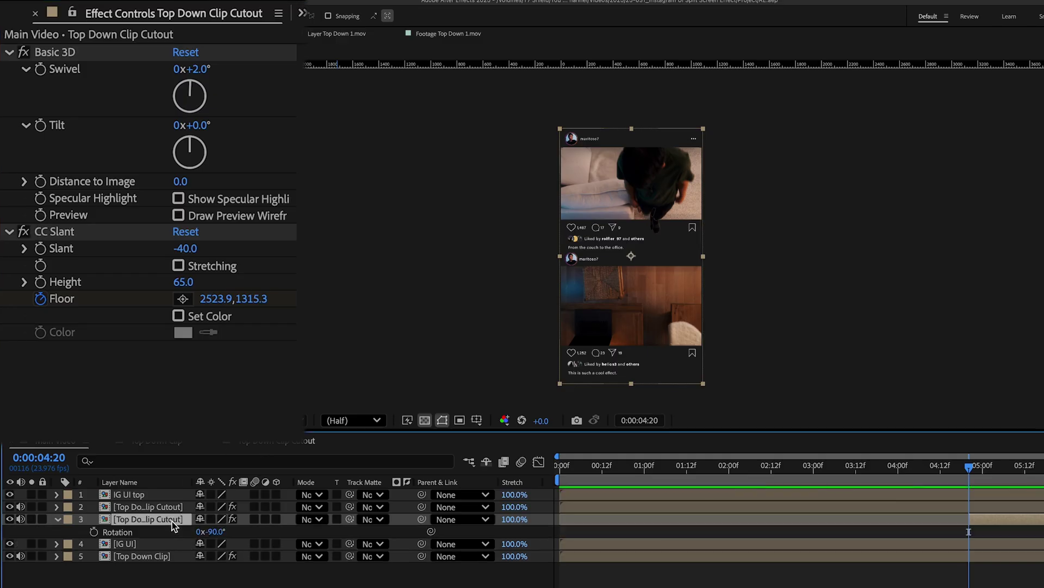
{"action": "left_click_drag", "start_coordinate": [215, 538], "coordinate": [172, 535]}
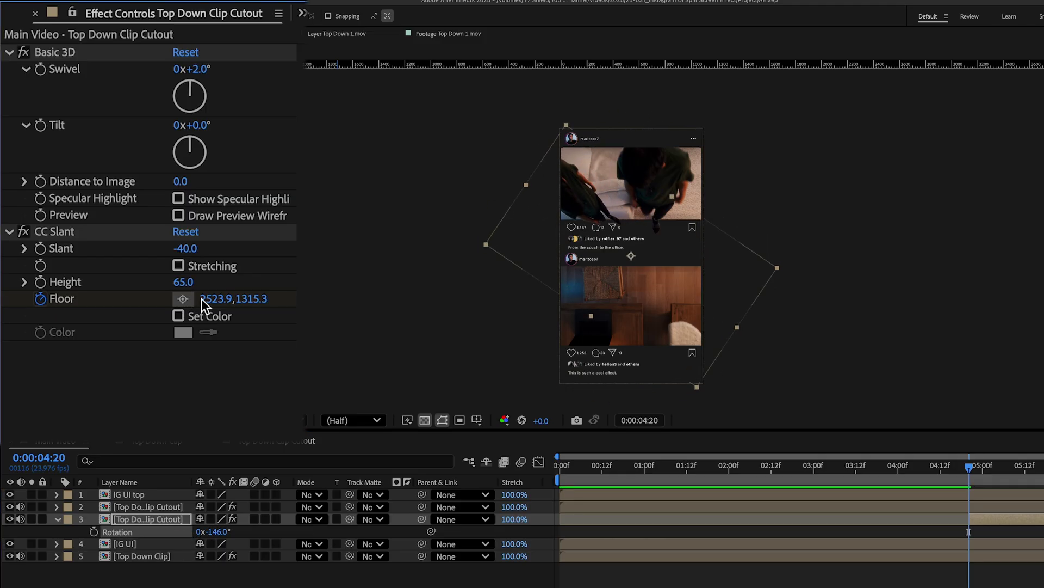
Reposition the Floor point and refine CC Slant to -27 with Height 57
{"action": "left_click", "coordinate": [183, 299]}
{"action": "left_click", "coordinate": [645, 216]}
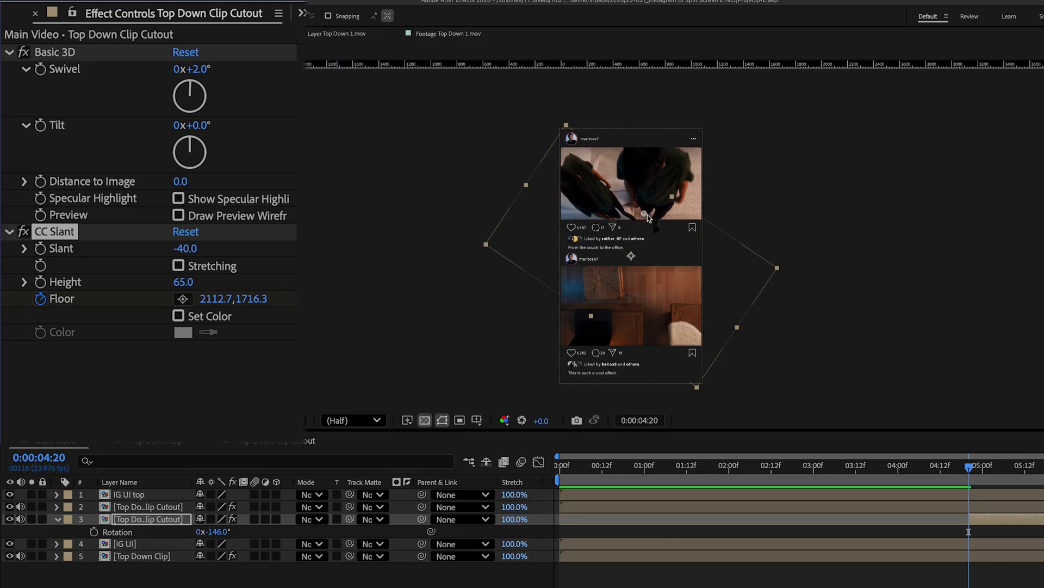
{"action": "mouse_move", "coordinate": [647, 217]}
{"action": "left_mouse_down"}
{"action": "mouse_move", "coordinate": [660, 229]}
{"action": "mouse_move", "coordinate": [652, 219]}
{"action": "left_mouse_up"}
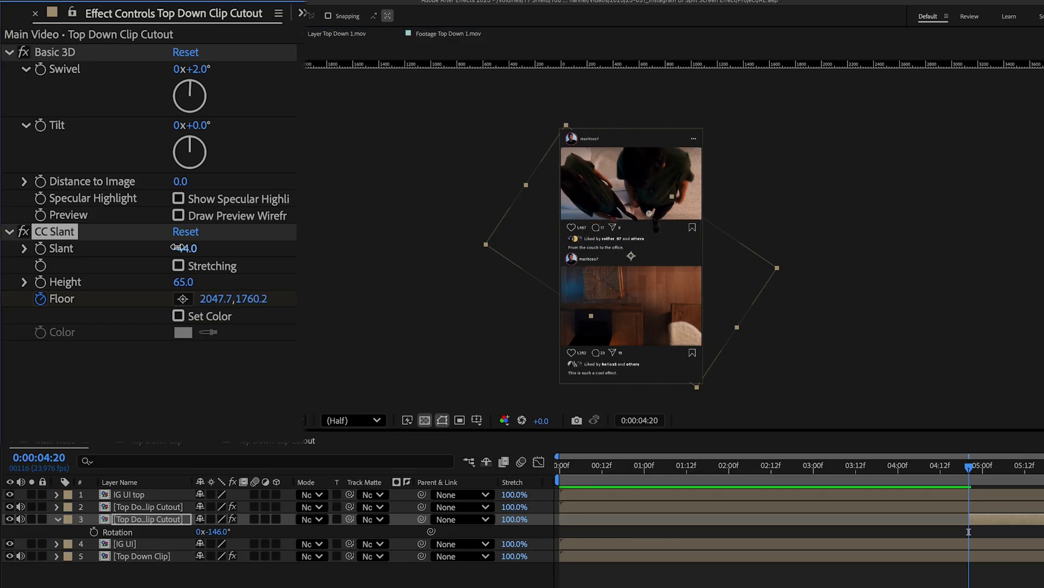
{"action": "mouse_move", "coordinate": [182, 248]}
{"action": "left_mouse_down"}
{"action": "mouse_move", "coordinate": [170, 247]}
{"action": "mouse_move", "coordinate": [197, 246]}
{"action": "left_mouse_up"}
{"action": "left_click_drag", "start_coordinate": [198, 281], "coordinate": [193, 281]}
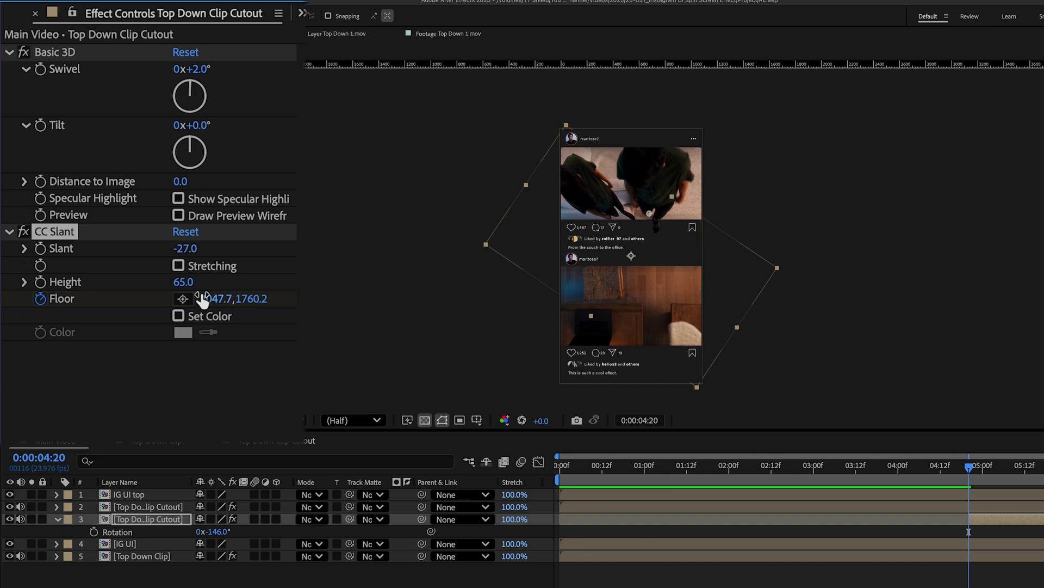
Enable Set Color and fill the shadow with dark grey 2B2B2B
{"action": "left_click", "coordinate": [177, 315]}
{"action": "left_click", "coordinate": [184, 331]}
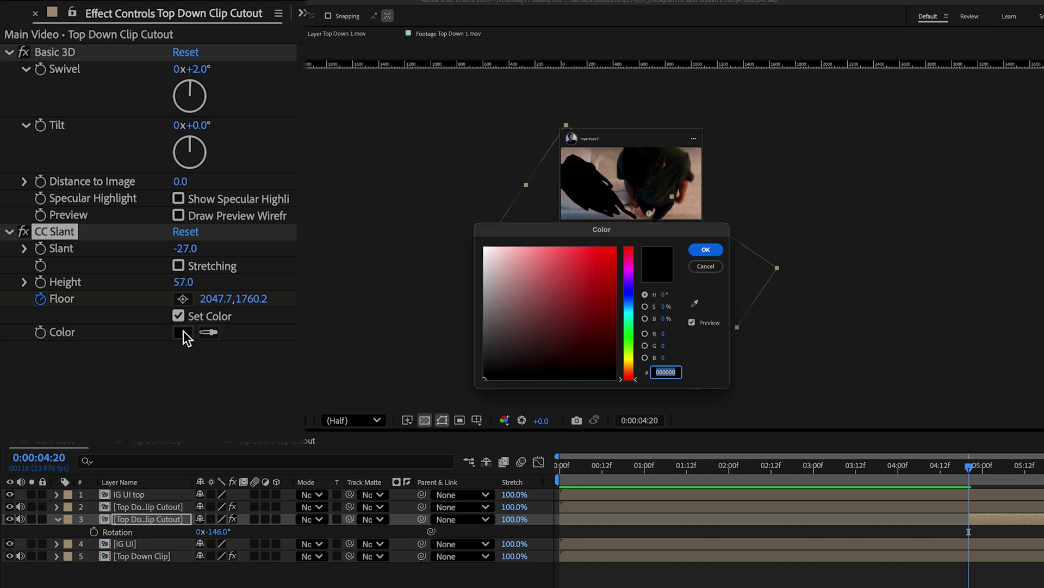
{"action": "left_click_drag", "start_coordinate": [520, 373], "coordinate": [483, 357]}
{"action": "left_click", "coordinate": [706, 249]}
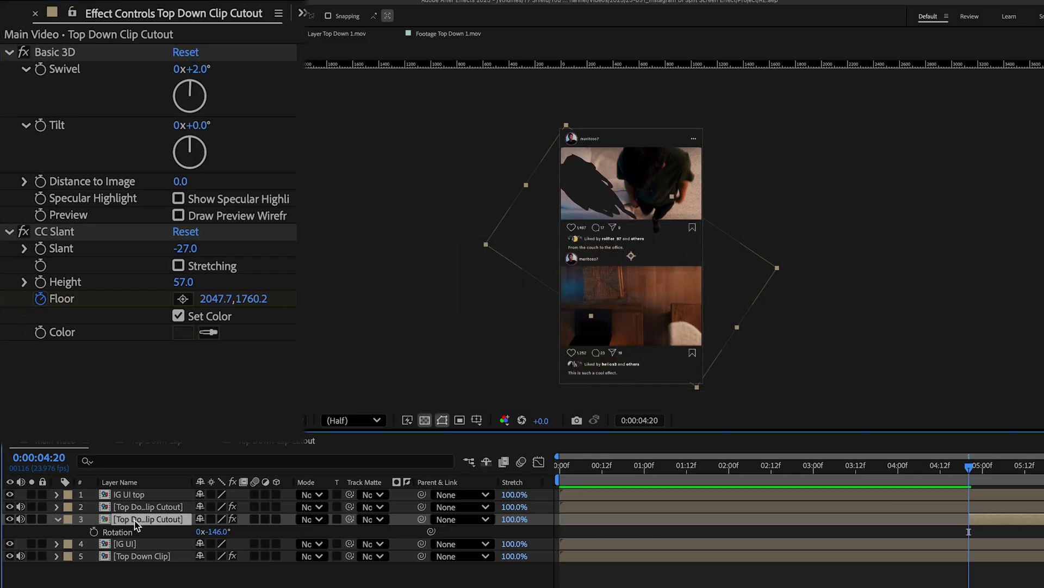
Set the shadow copy's Opacity to 20%
{"action": "key", "text": "t"}
{"action": "left_click", "coordinate": [208, 531]}
{"action": "type", "text": "20"}
{"action": "key", "text": "Return"}
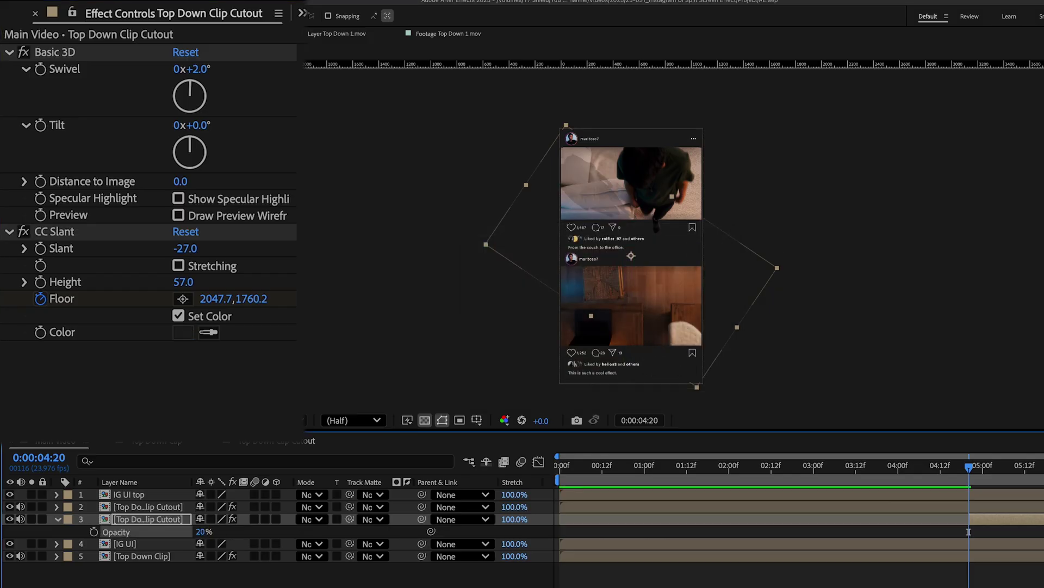
Keyframe the CC Slant Floor under the person at several frames across the crossing, including 5:14
{"action": "mouse_move", "coordinate": [979, 469]}
{"action": "left_mouse_down"}
{"action": "mouse_move", "coordinate": [1013, 473]}
{"action": "mouse_move", "coordinate": [967, 477]}
{"action": "mouse_move", "coordinate": [996, 477]}
{"action": "left_mouse_up"}
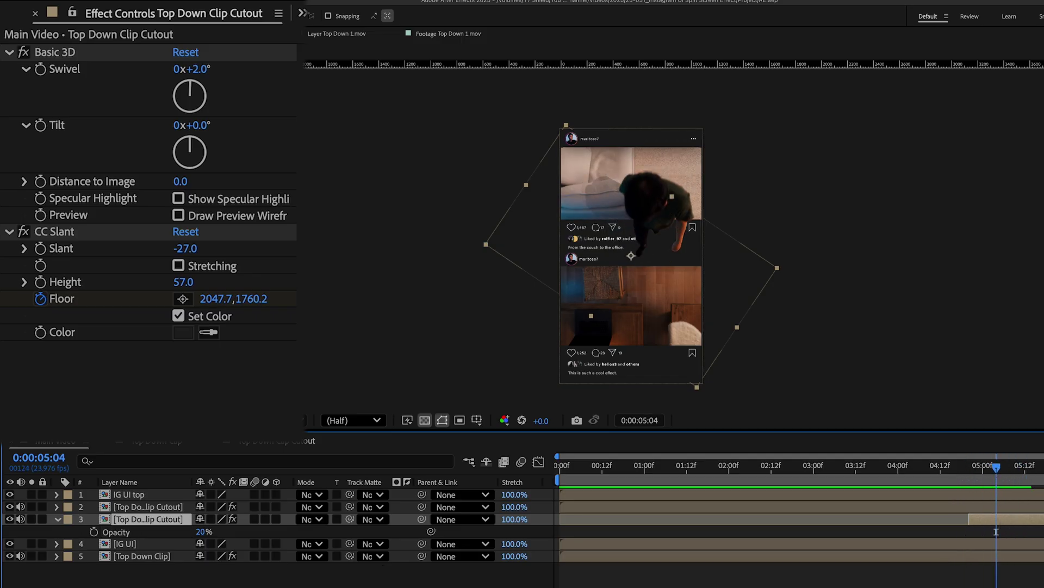
{"action": "left_click", "coordinate": [183, 301]}
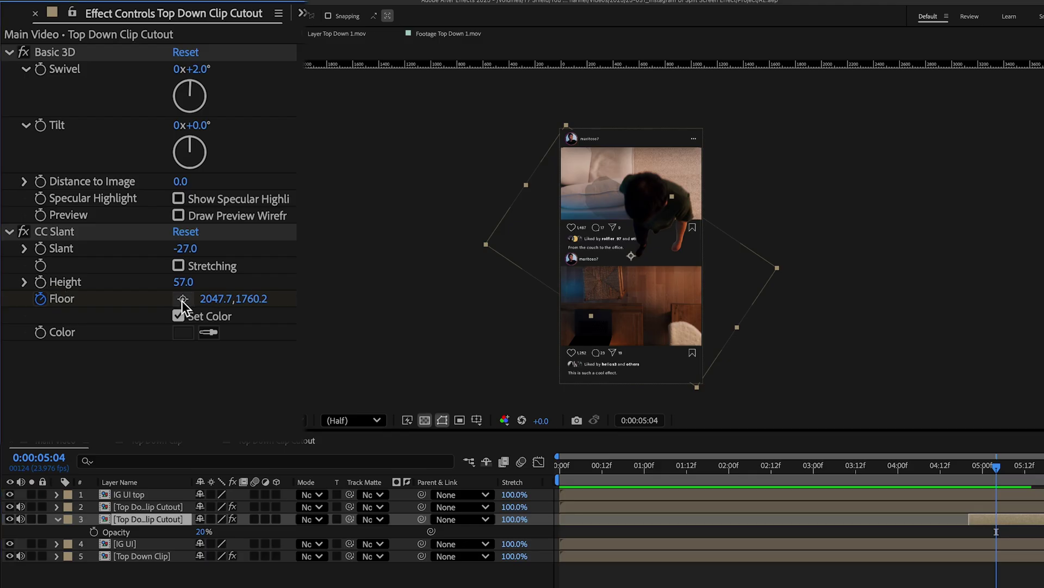
{"action": "left_click", "coordinate": [637, 258]}
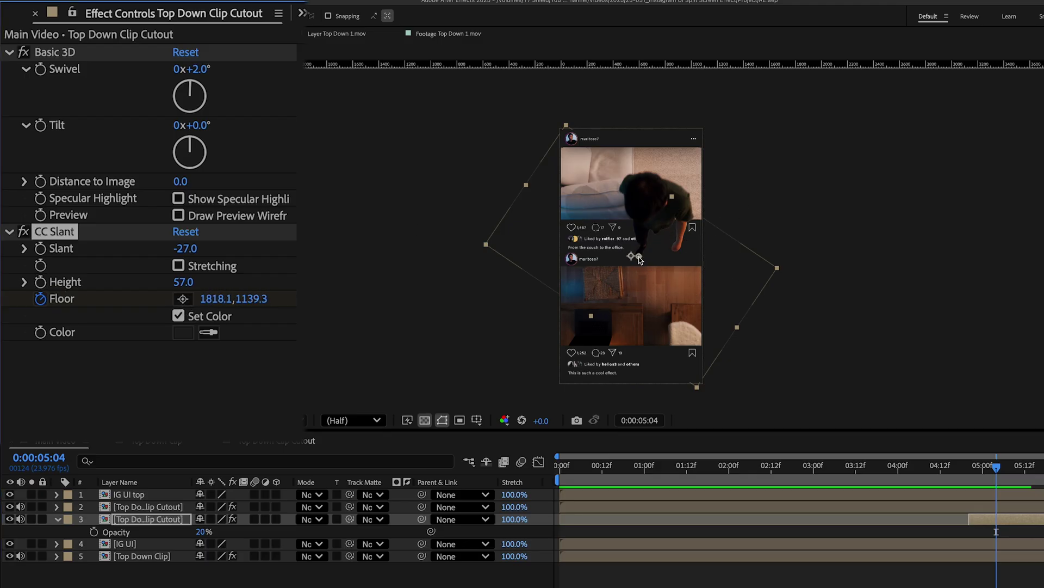
{"action": "left_click_drag", "start_coordinate": [997, 469], "coordinate": [1027, 472]}
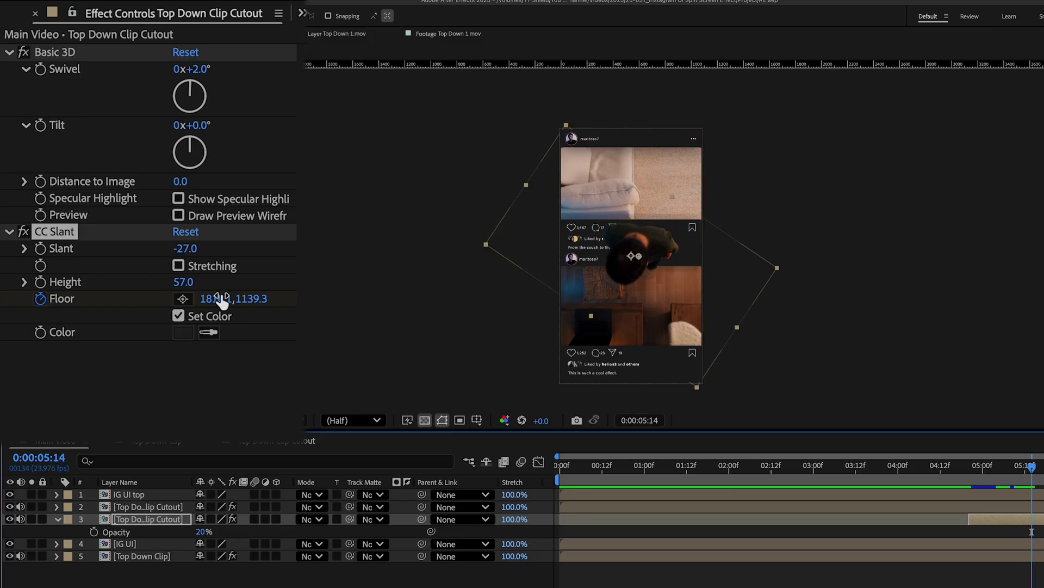
{"action": "left_click", "coordinate": [183, 299]}
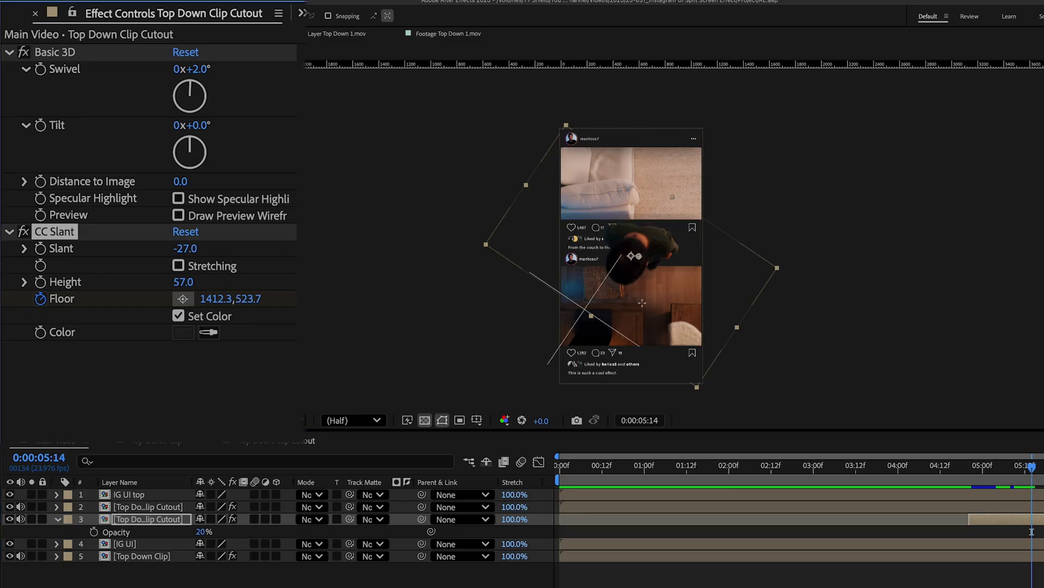
{"action": "left_click", "coordinate": [642, 267]}
{"action": "scroll", "coordinate": [653, 517], "scroll_direction": "right", "scroll_amount": 5}
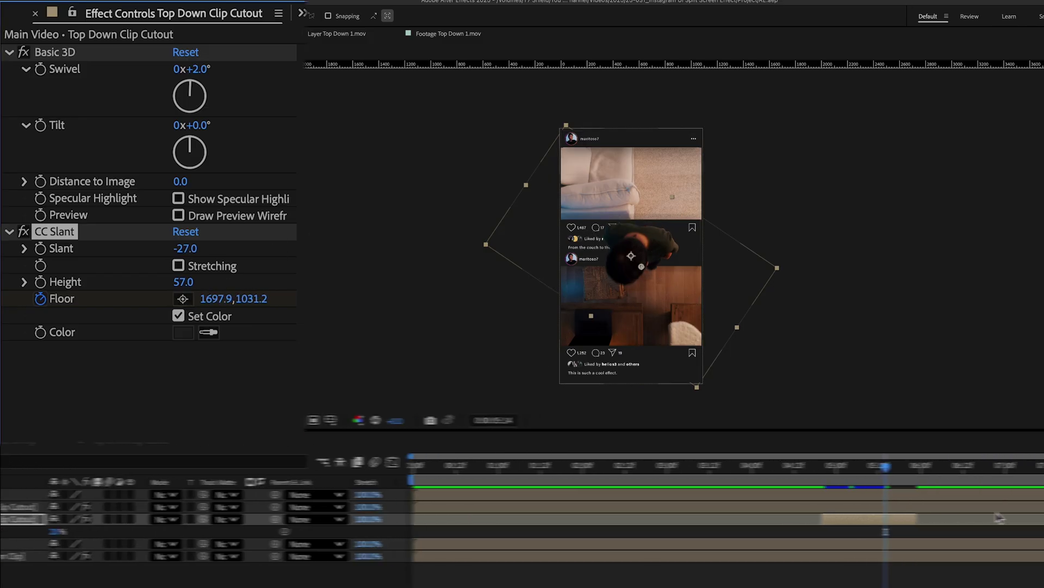
{"action": "left_click_drag", "start_coordinate": [825, 469], "coordinate": [842, 468]}
{"action": "left_click", "coordinate": [184, 298]}
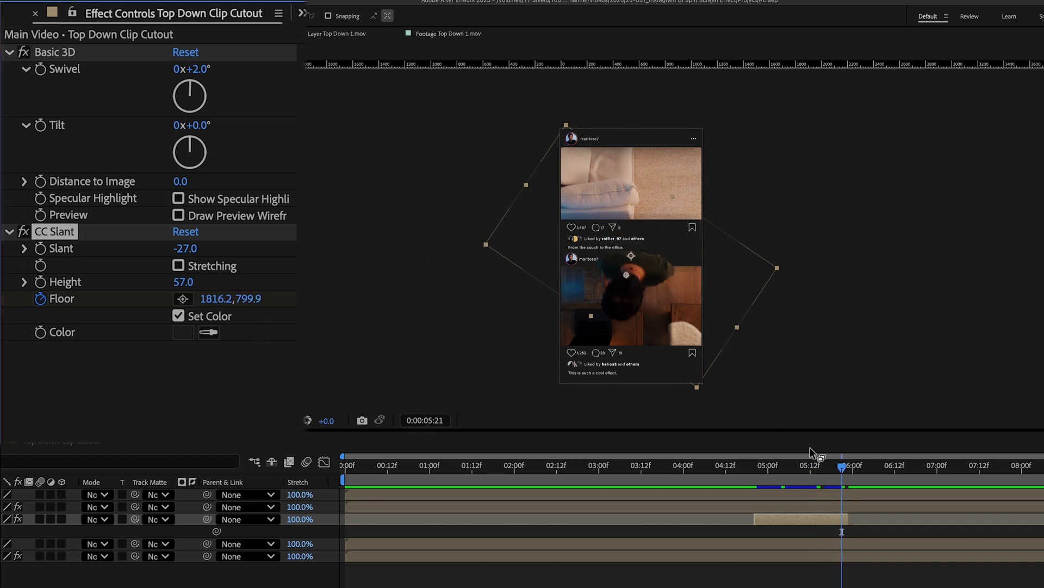
{"action": "left_click_drag", "start_coordinate": [842, 468], "coordinate": [821, 468]}
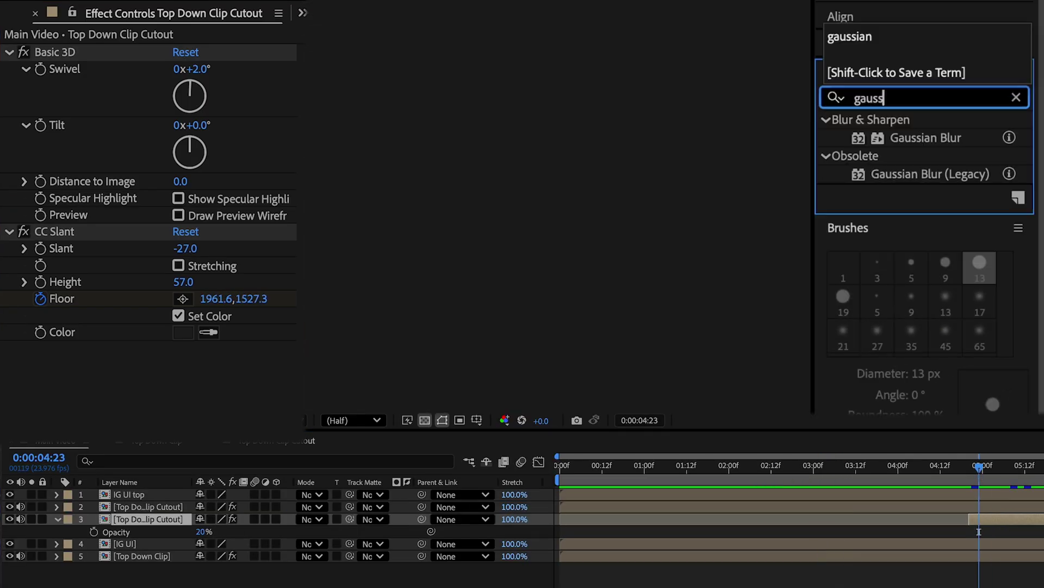
Add Gaussian Blur to the shadow layer and set its Blurriness to 35.2
{"action": "left_click_drag", "start_coordinate": [914, 140], "coordinate": [128, 529]}
{"action": "left_click", "coordinate": [180, 365]}
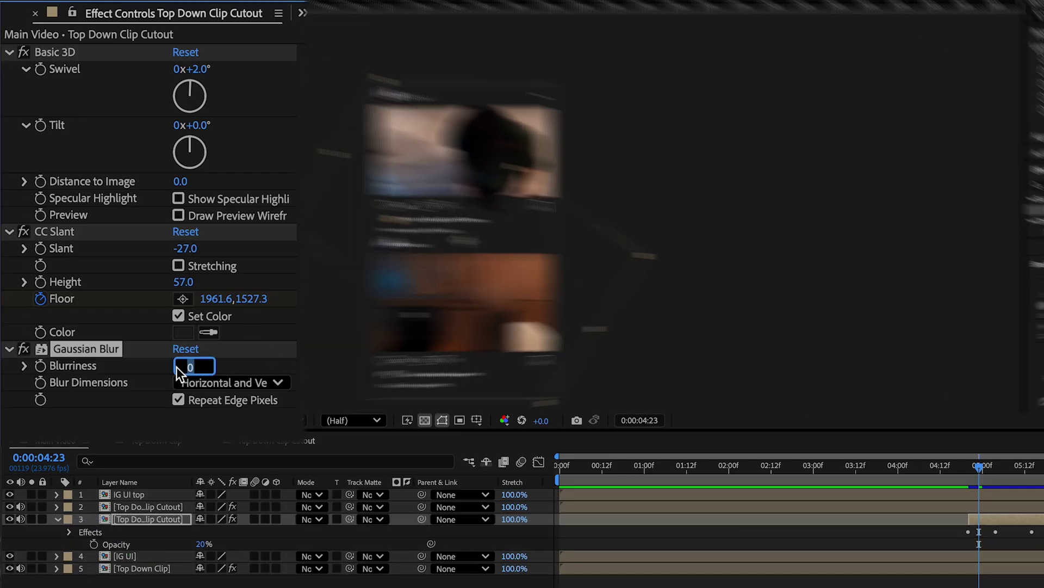
{"action": "type", "text": "30"}
{"action": "key", "text": "Return"}
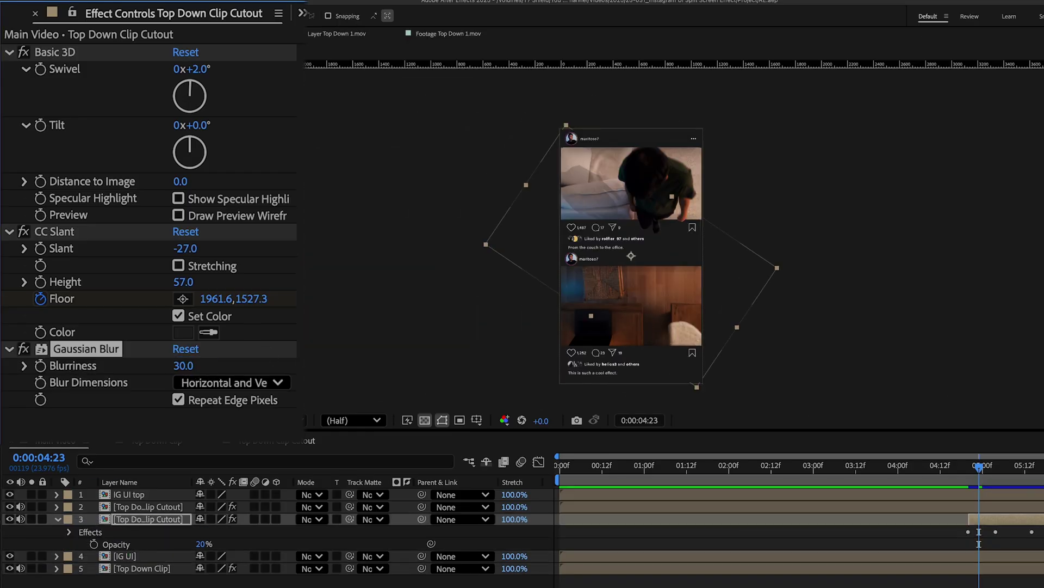
{"action": "mouse_move", "coordinate": [184, 365]}
{"action": "left_mouse_down"}
{"action": "mouse_move", "coordinate": [204, 365]}
{"action": "mouse_move", "coordinate": [183, 366]}
{"action": "left_mouse_up"}
{"action": "left_click", "coordinate": [190, 367]}
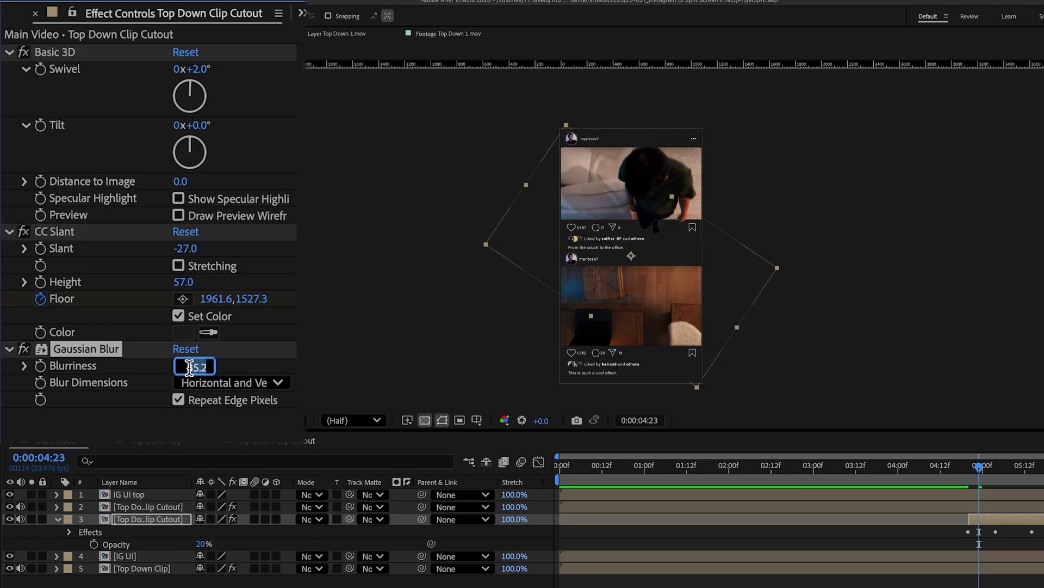
{"action": "key", "text": "Return"}
{"action": "left_click", "coordinate": [1010, 526]}
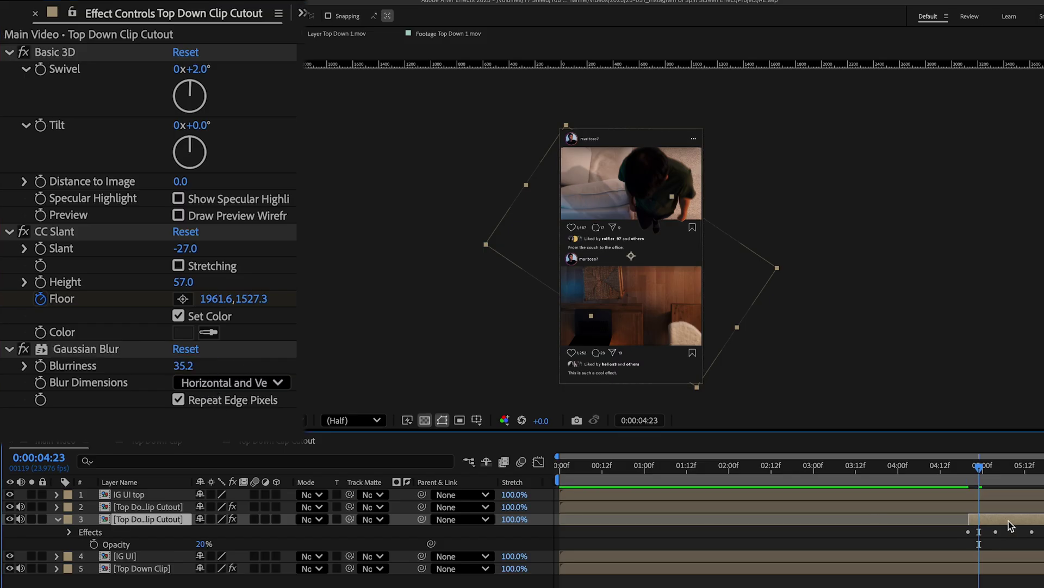
Enable Opacity keyframing on the shadow and shift the first 0% keyframe slightly later
{"action": "left_click", "coordinate": [969, 482]}
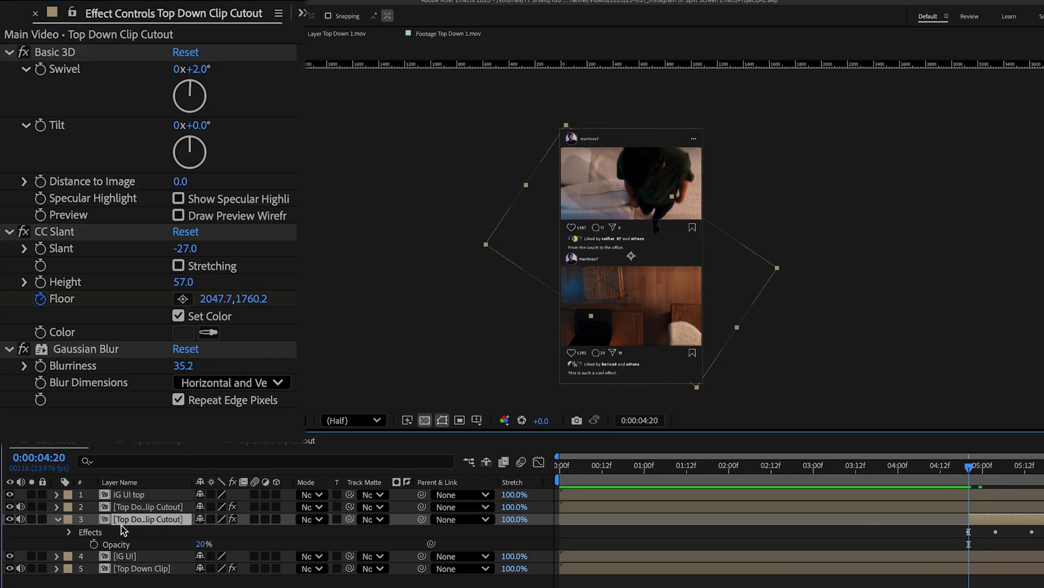
{"action": "left_click", "coordinate": [94, 544]}
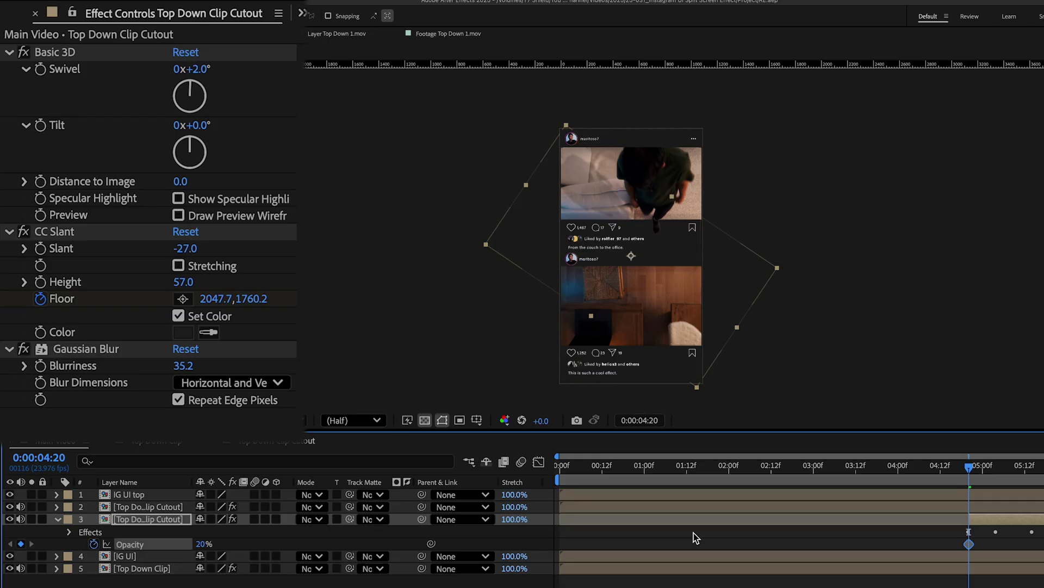
{"action": "left_click", "coordinate": [983, 472]}
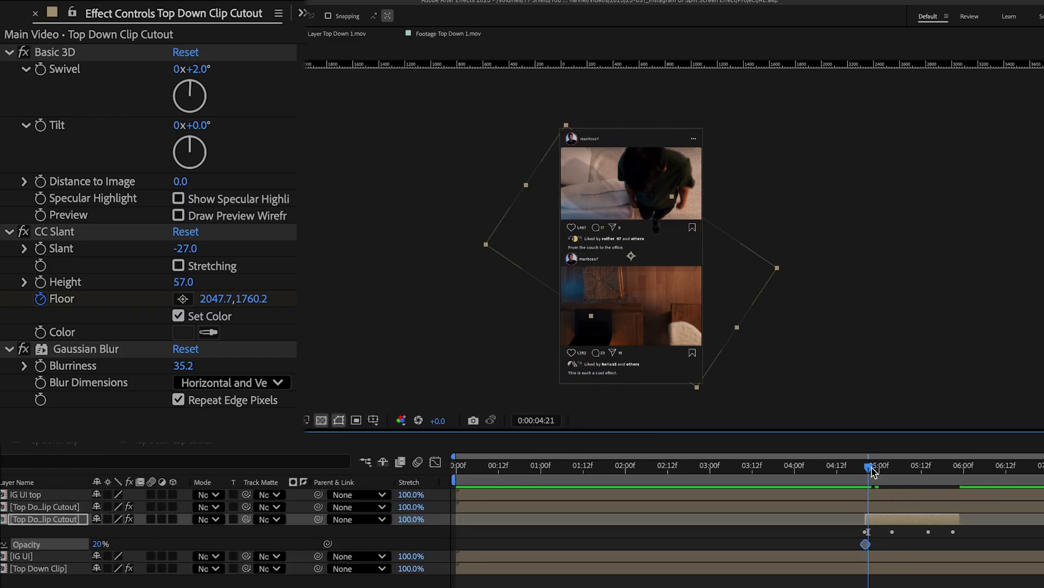
{"action": "left_click_drag", "start_coordinate": [882, 468], "coordinate": [900, 467]}
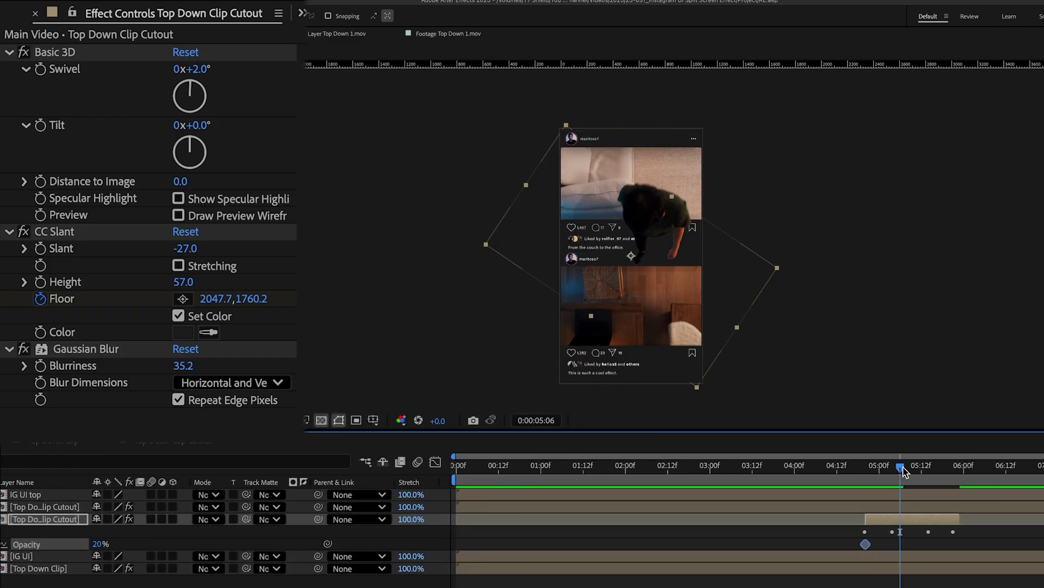
{"action": "left_click_drag", "start_coordinate": [903, 471], "coordinate": [899, 471]}
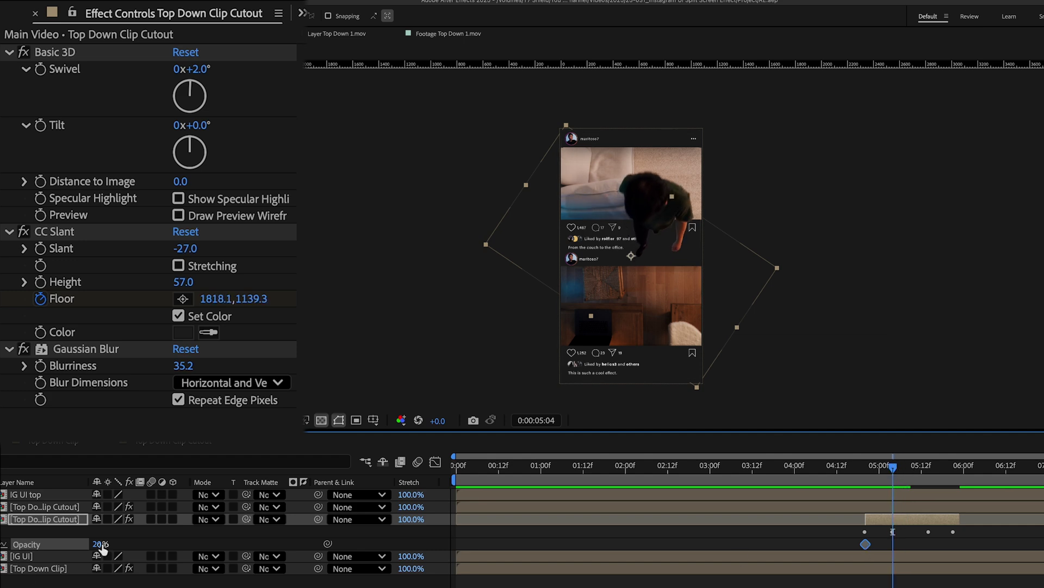
{"action": "left_click", "coordinate": [874, 547]}
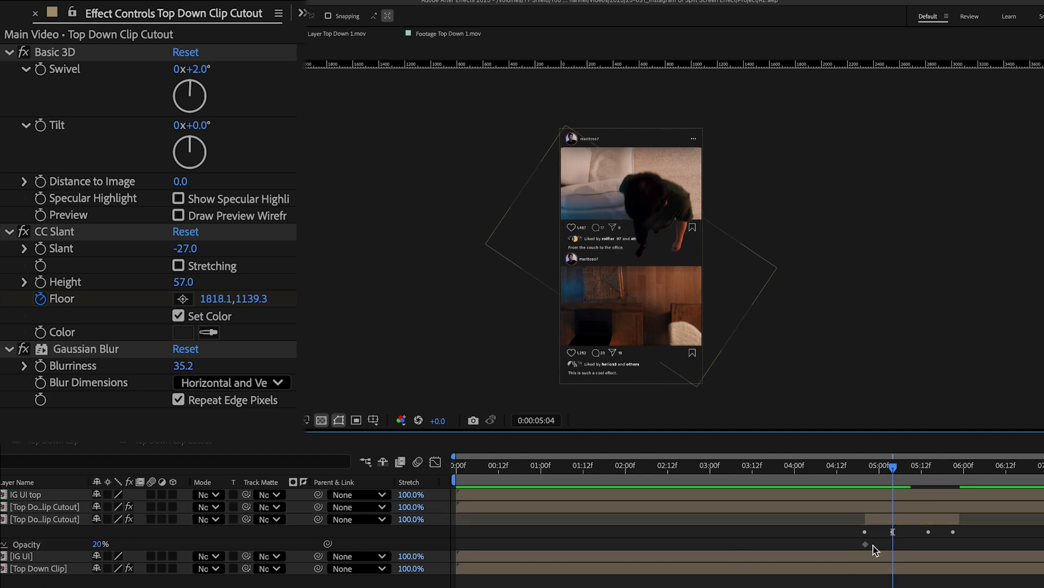
{"action": "left_click_drag", "start_coordinate": [866, 545], "coordinate": [876, 546]}
Add the 10% opacity keyframe at 5:05 and the fade-out keyframe at 5:20, then review
{"action": "key", "text": "equal"}
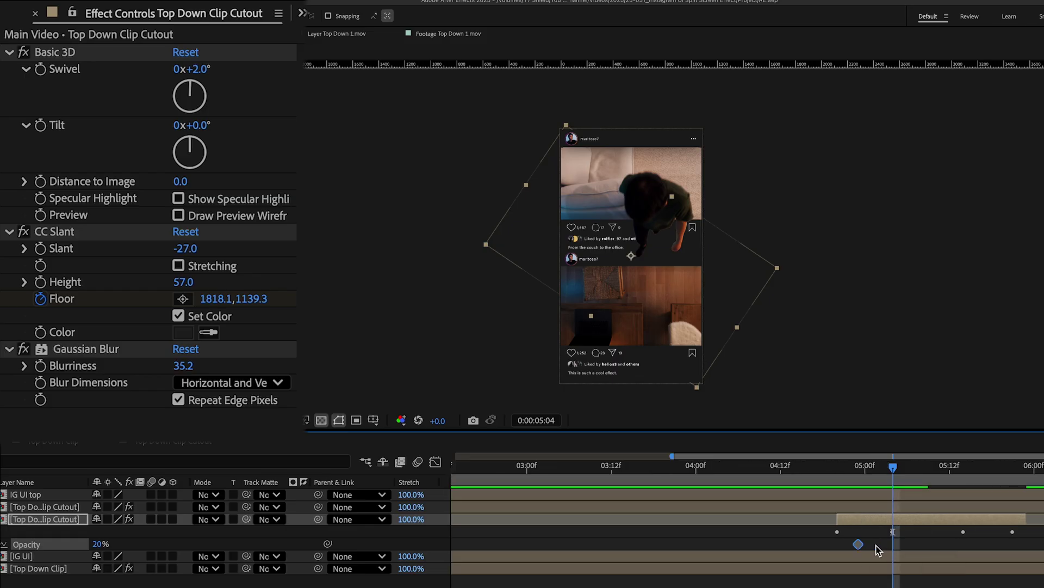
{"action": "left_click_drag", "start_coordinate": [889, 472], "coordinate": [866, 473]}
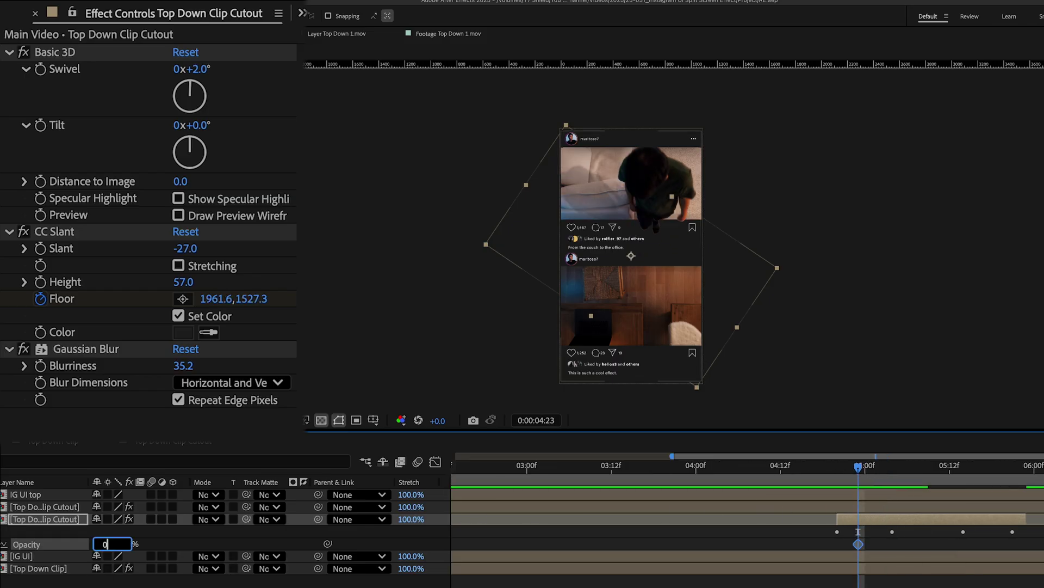
{"action": "left_click_drag", "start_coordinate": [867, 471], "coordinate": [900, 472]}
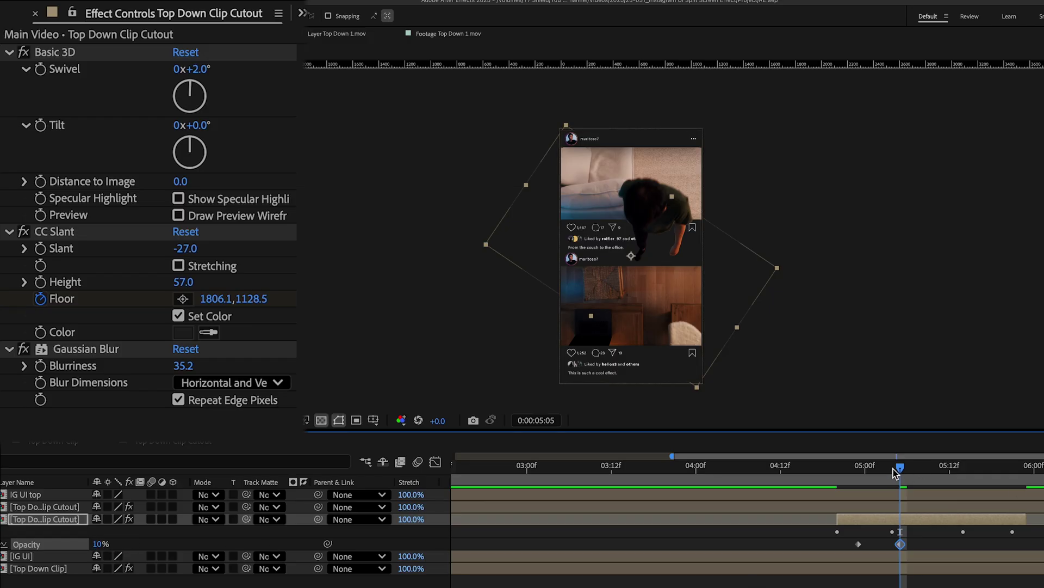
{"action": "left_click_drag", "start_coordinate": [893, 472], "coordinate": [986, 475]}
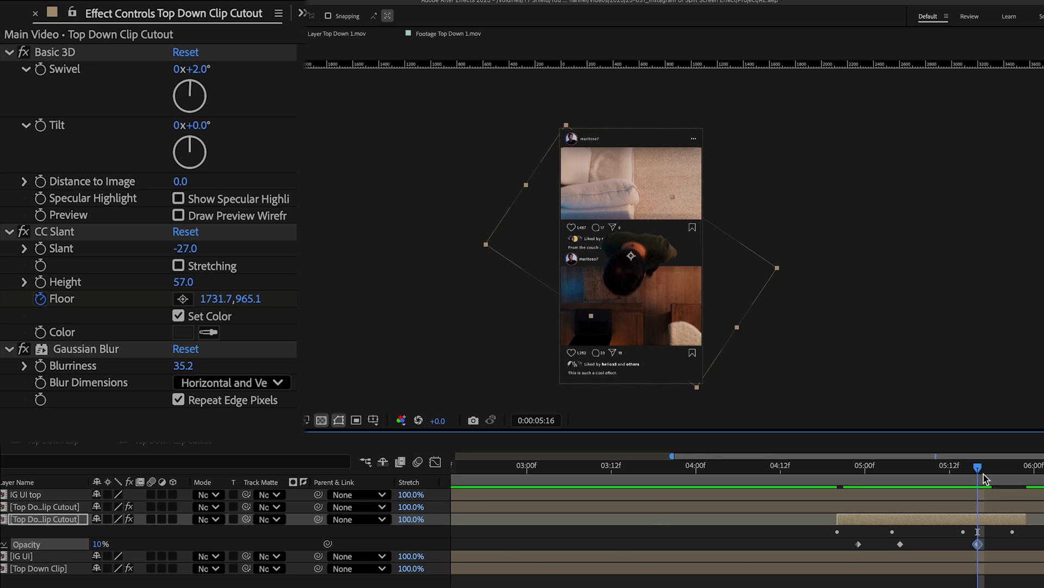
{"action": "left_click_drag", "start_coordinate": [986, 478], "coordinate": [1005, 471]}
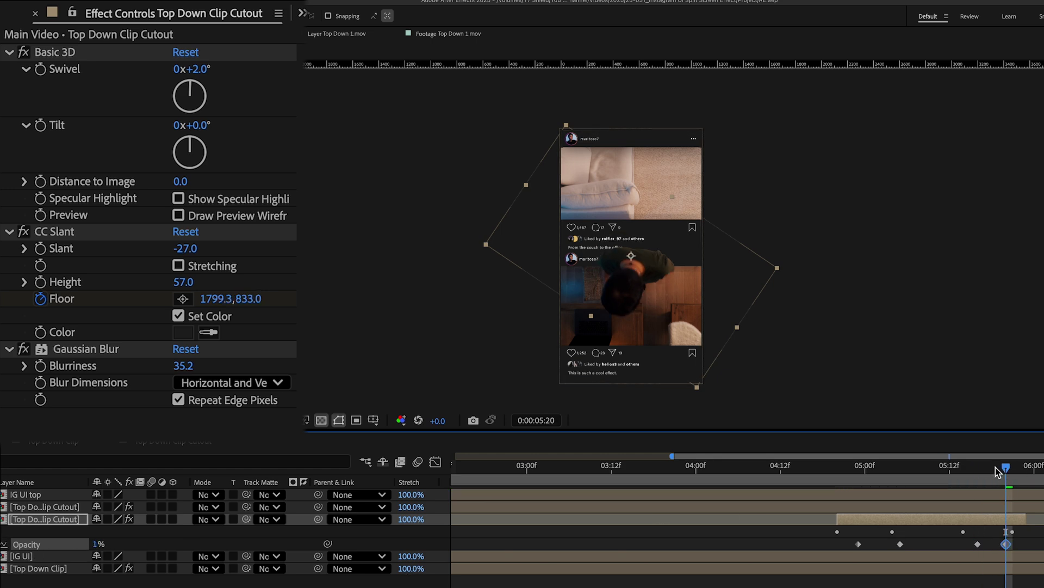
{"action": "left_click_drag", "start_coordinate": [998, 472], "coordinate": [745, 467]}
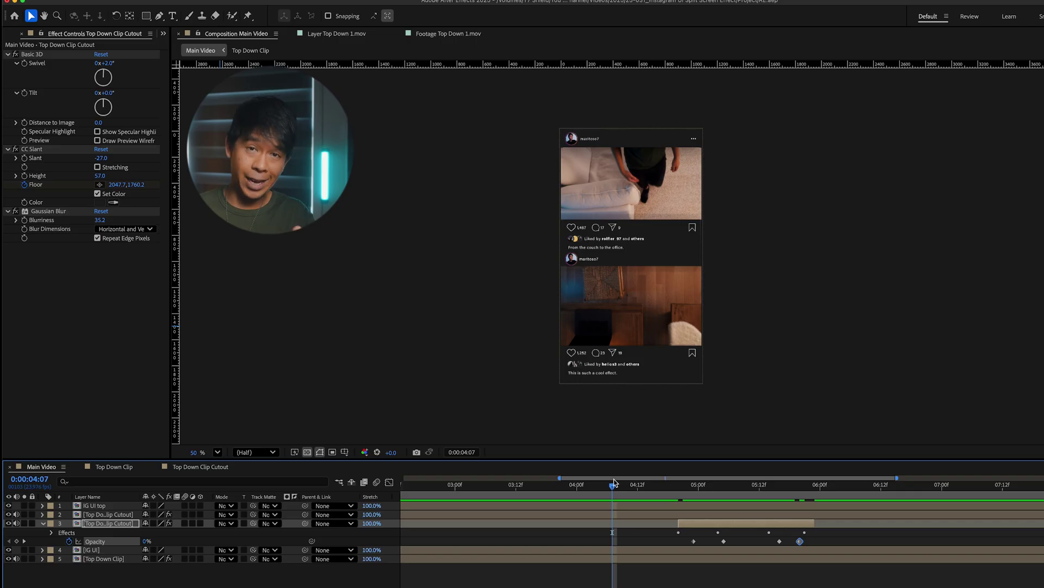